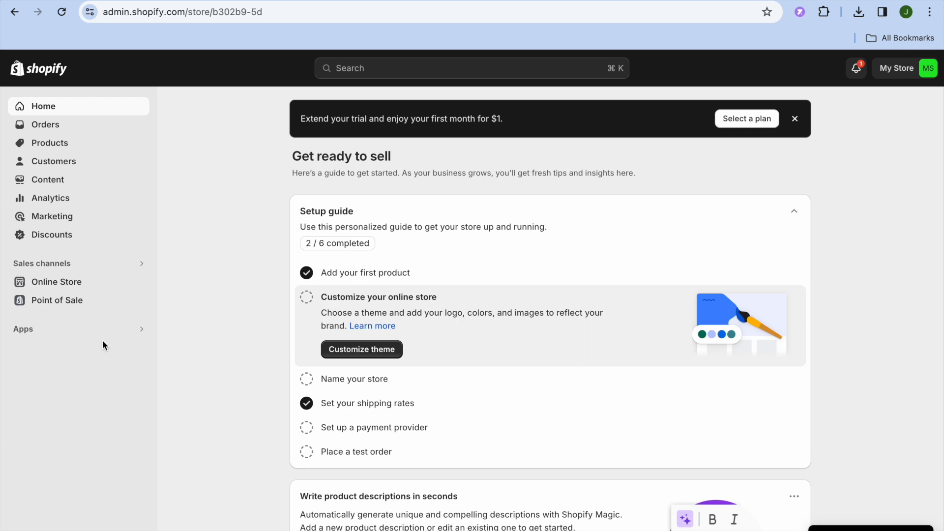
- Go from Apps to App and sales channel settings, then on to the Shopify App Store
click(64, 337)
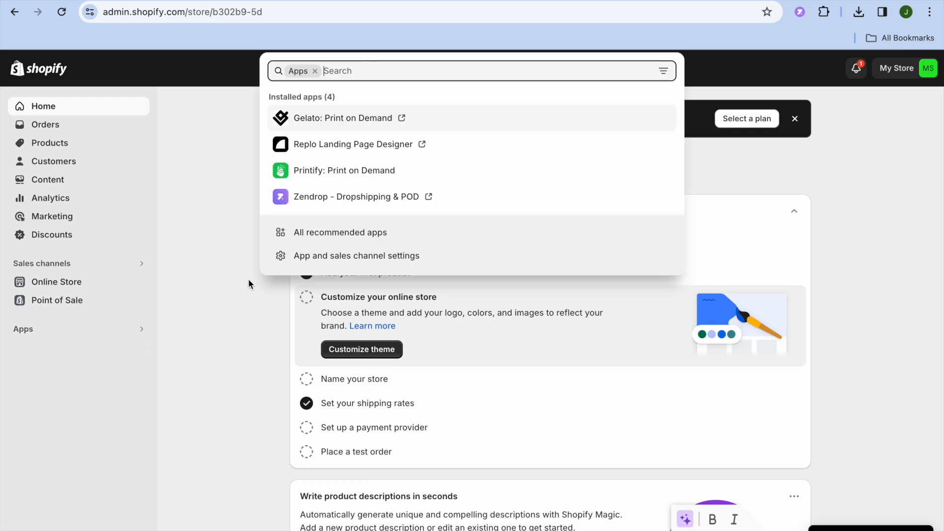
click(333, 259)
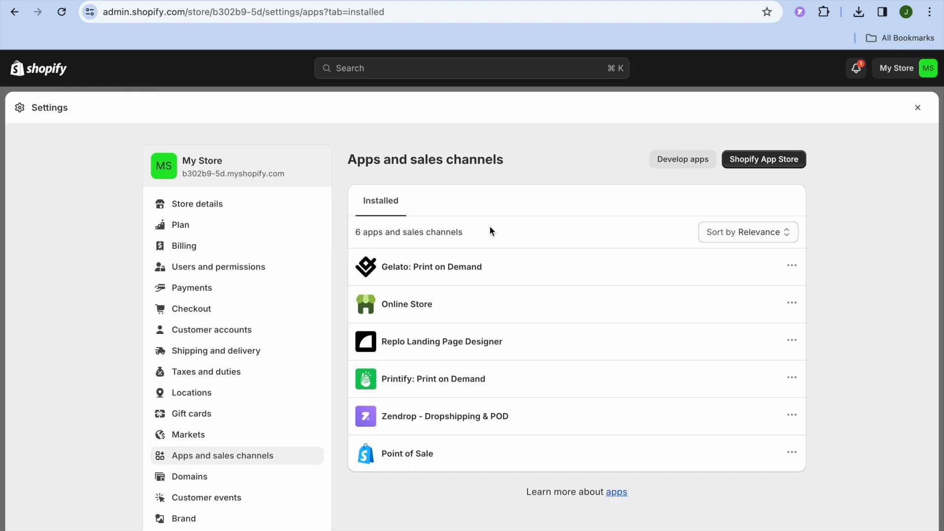
click(760, 162)
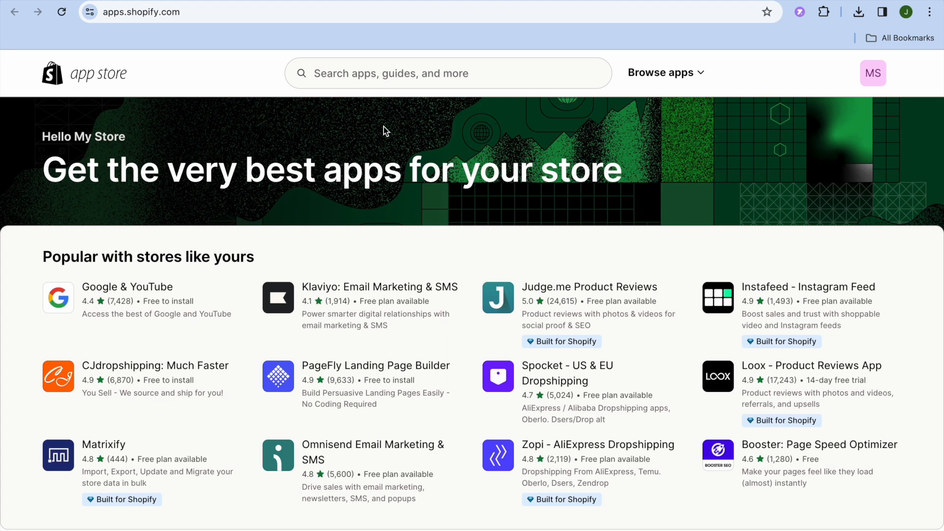
- Search the App Store for 'gem' and open the GemPages Landing Page Builder listing
click(369, 73)
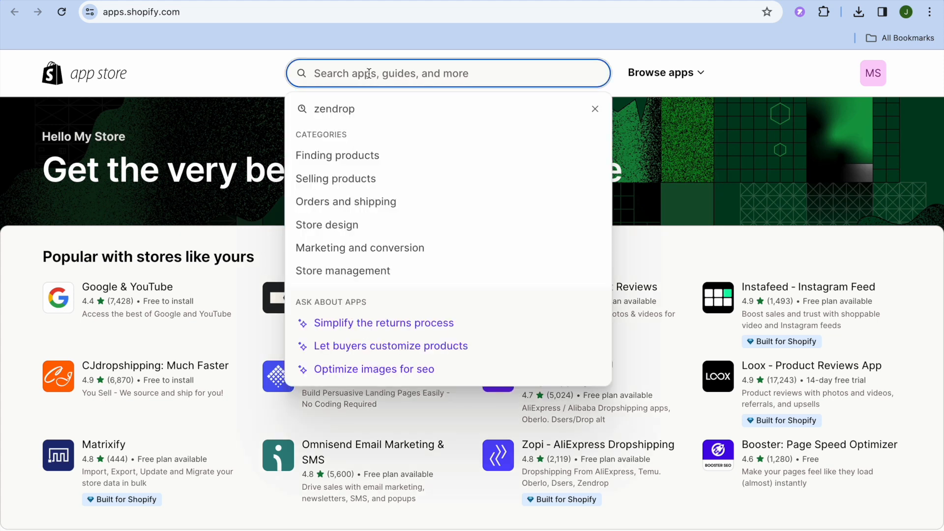
text(gem)
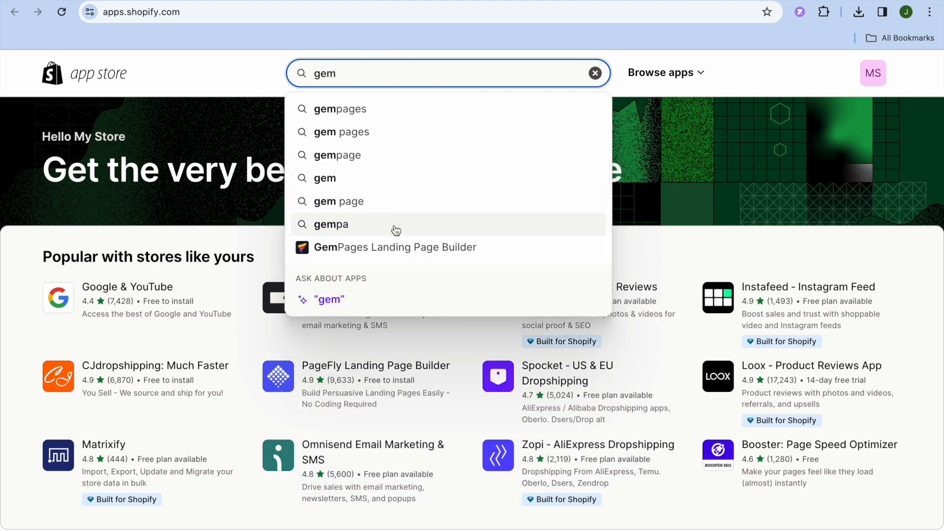
click(389, 250)
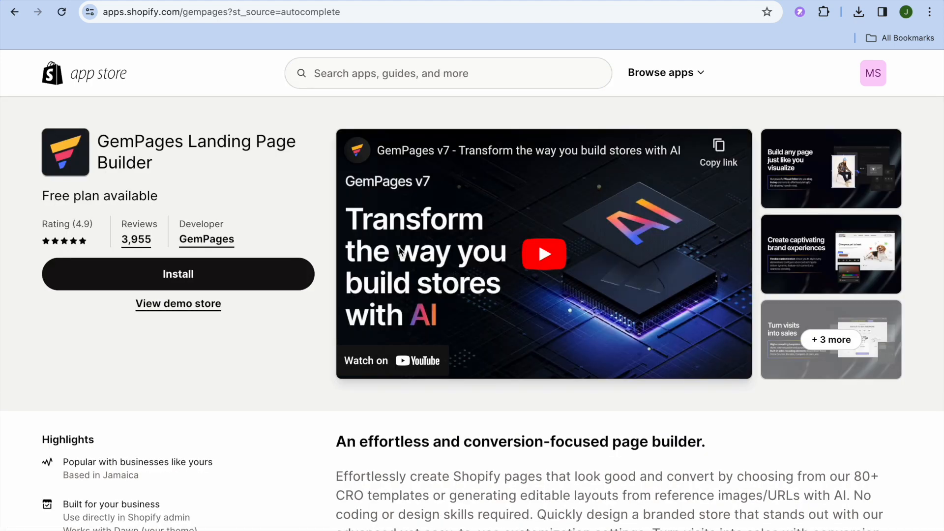
- Review the listing's free plan and $29–$199/month pricing tiers
click(289, 377)
scroll(289, 376, down, 8)
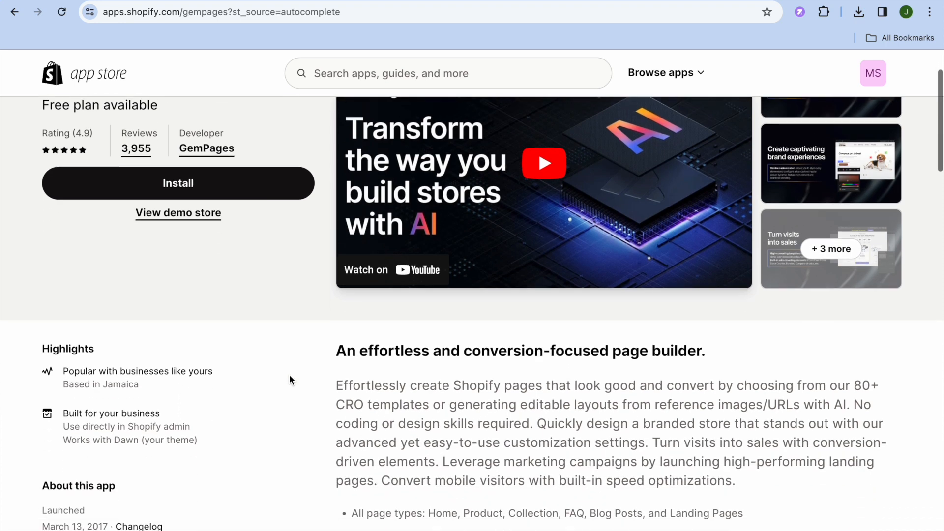
scroll(289, 377, down, 5)
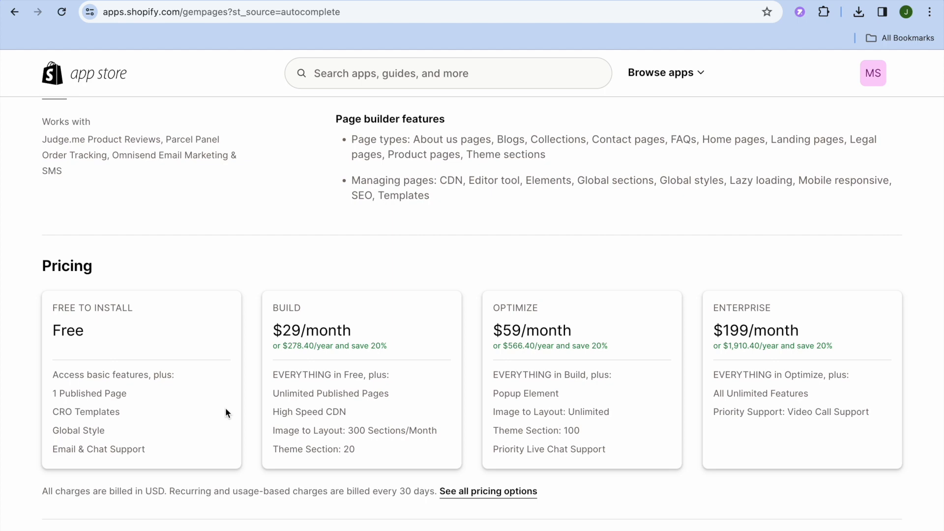
scroll(225, 411, up, 6)
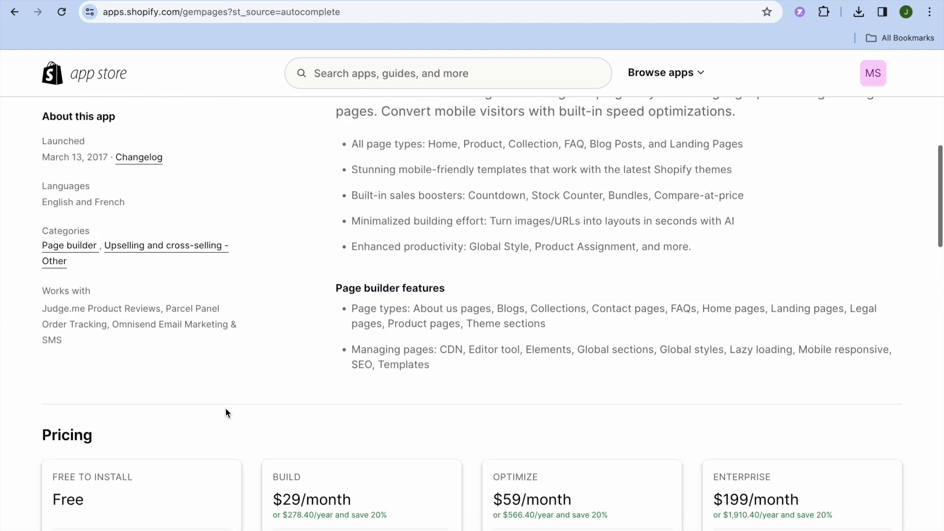
scroll(226, 409, up, 6)
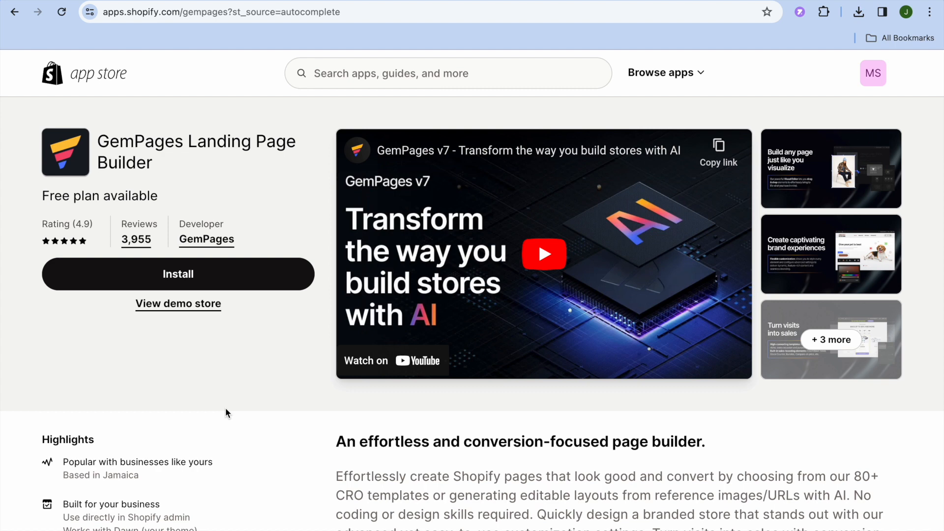
- Install GemPages Builder on the store and approve its access permissions
click(215, 273)
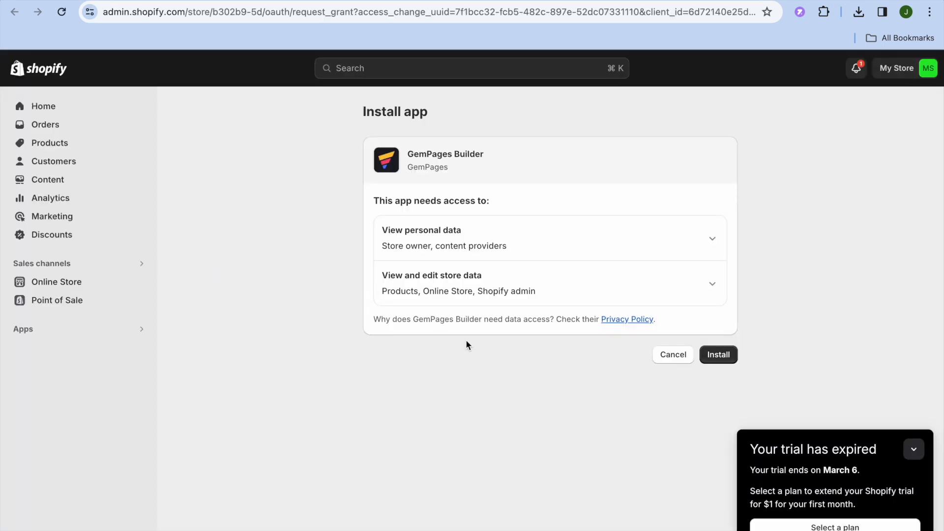
click(710, 355)
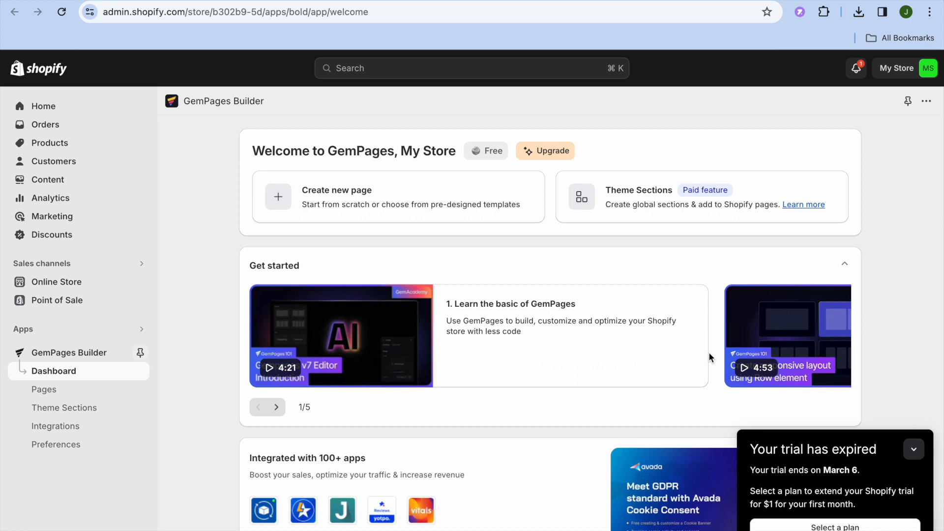
- Collapse the trial-expired notice and browse the Landing Page templates, such as Coming Soon and Seasonal Page
click(915, 450)
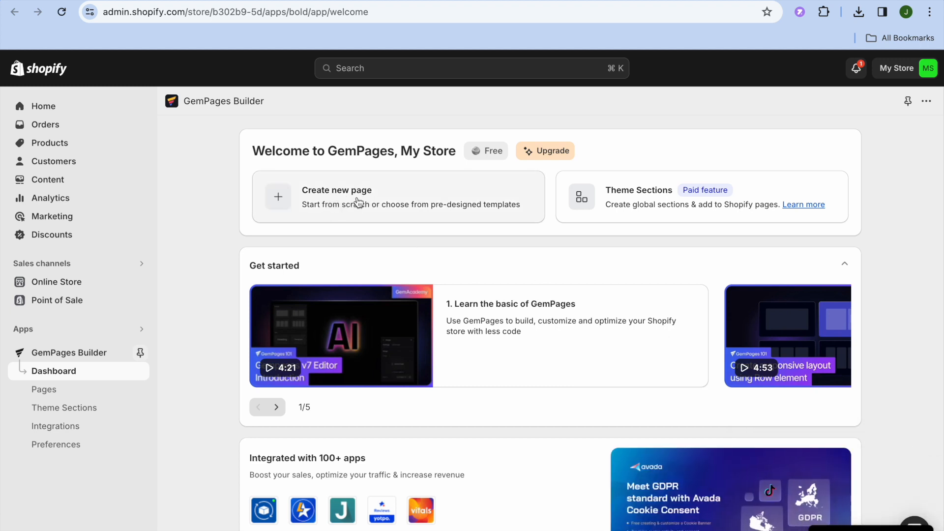
click(303, 200)
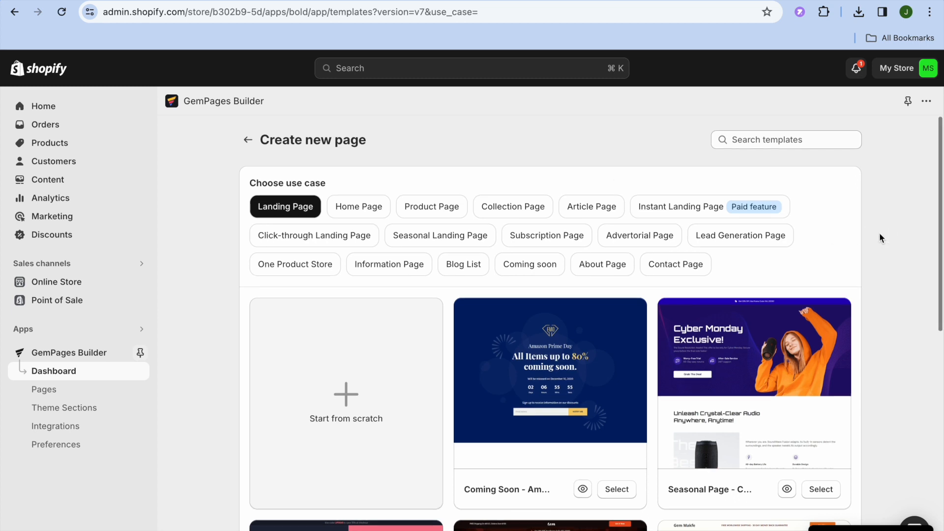
scroll(880, 234, down, 2)
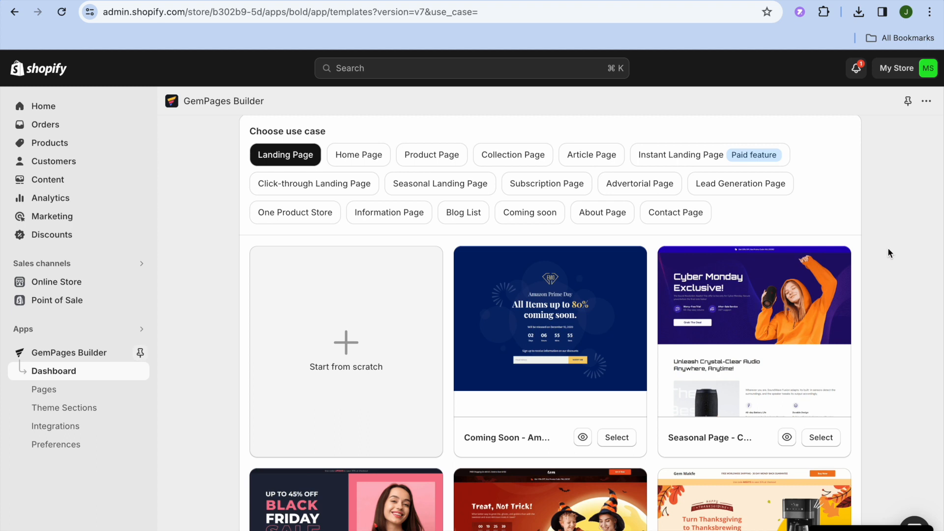
scroll(888, 252, down, 7)
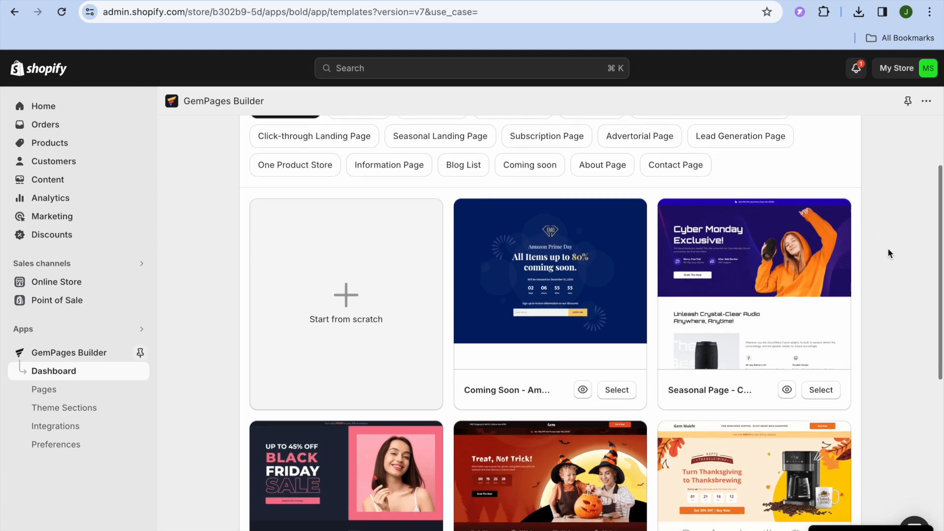
scroll(888, 249, down, 1)
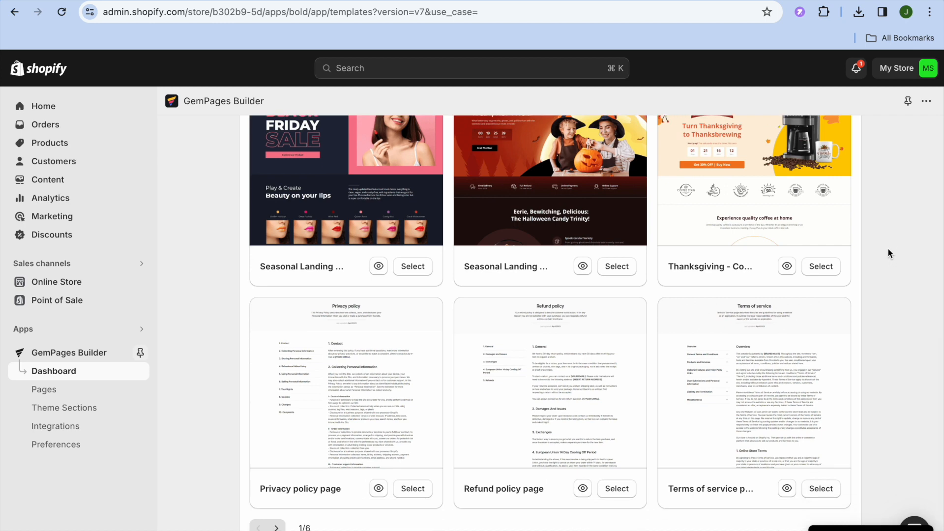
scroll(888, 253, up, 4)
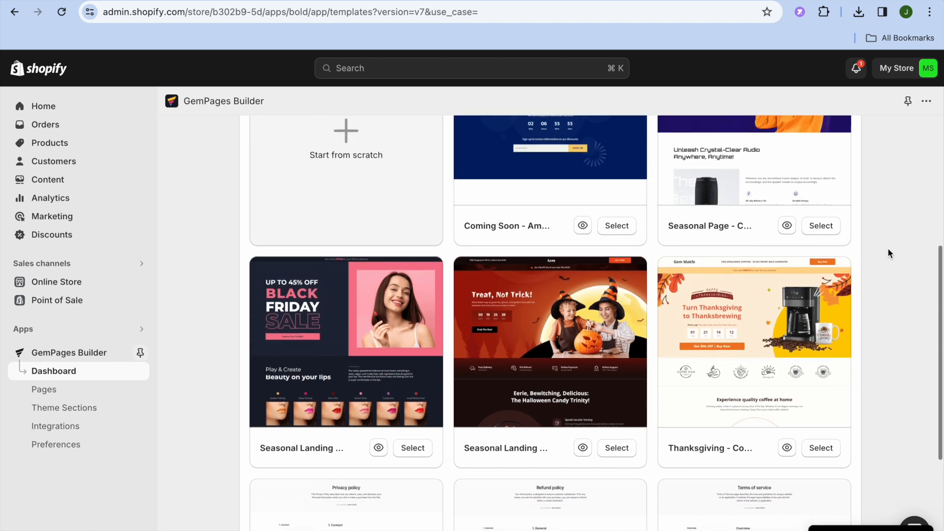
scroll(888, 252, up, 5)
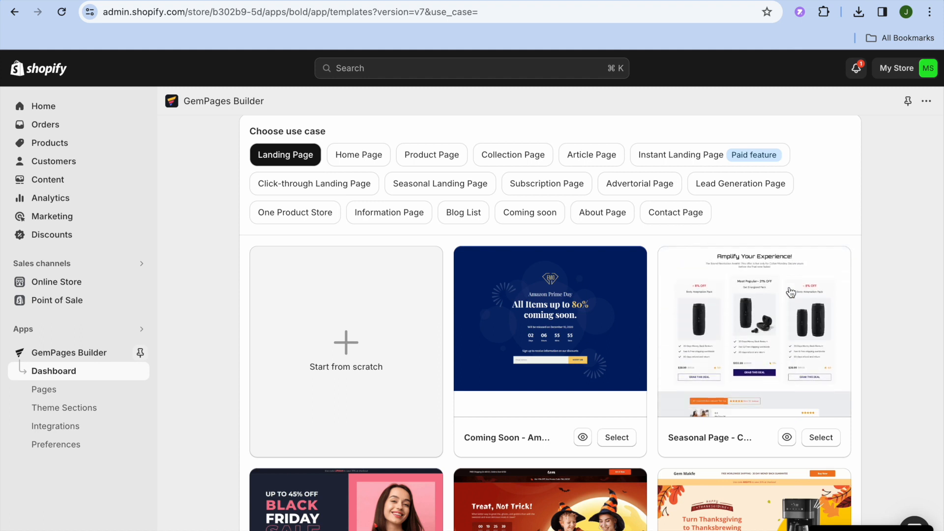
- Preview the Seasonal Page - Cyber Monday Sale template and use it for the new page
click(790, 292)
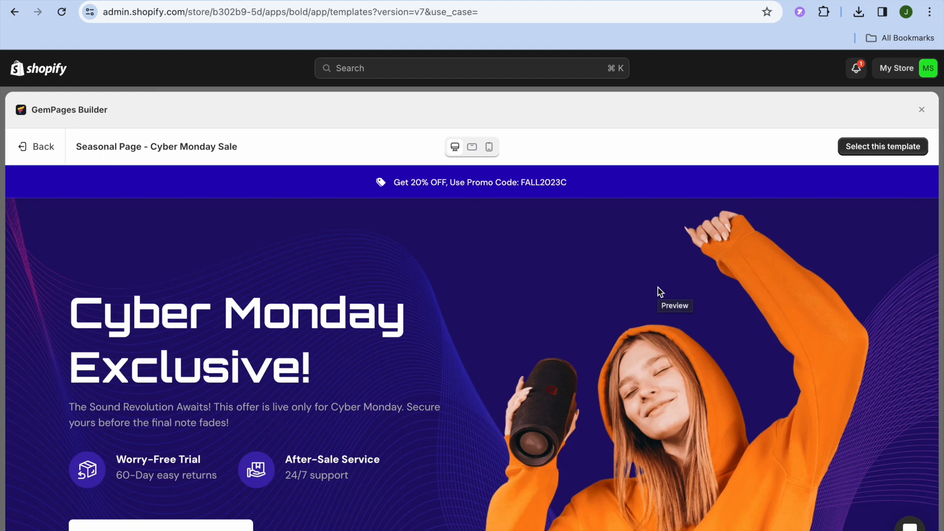
click(868, 154)
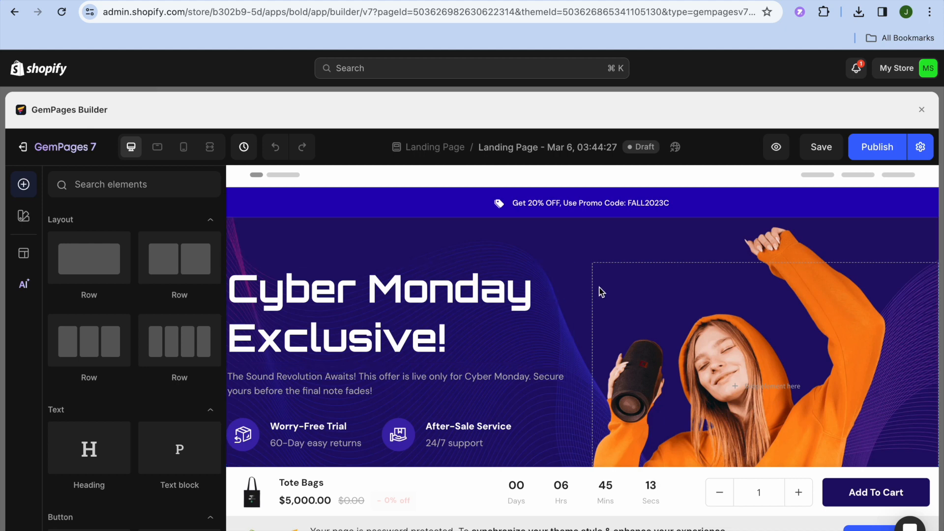
- Select the hero banner and start, then cancel, choosing a replacement background image
click(640, 306)
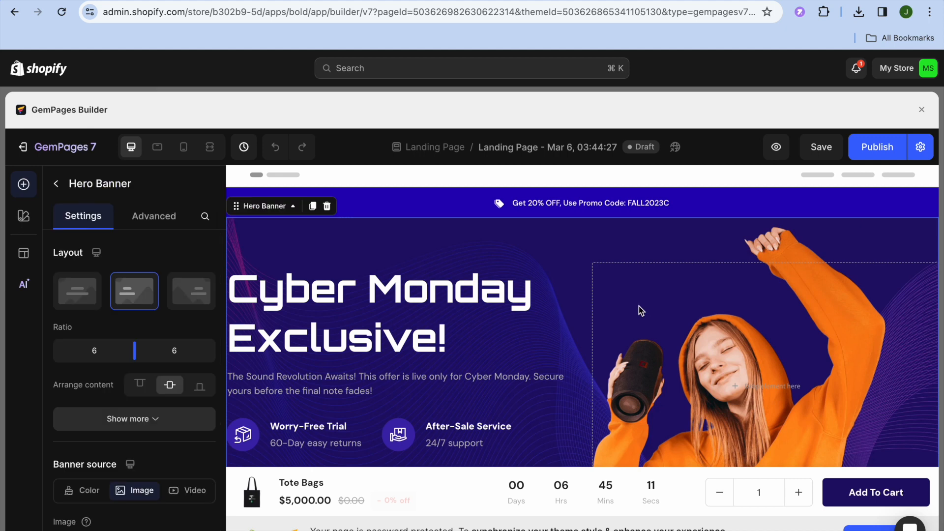
click(739, 385)
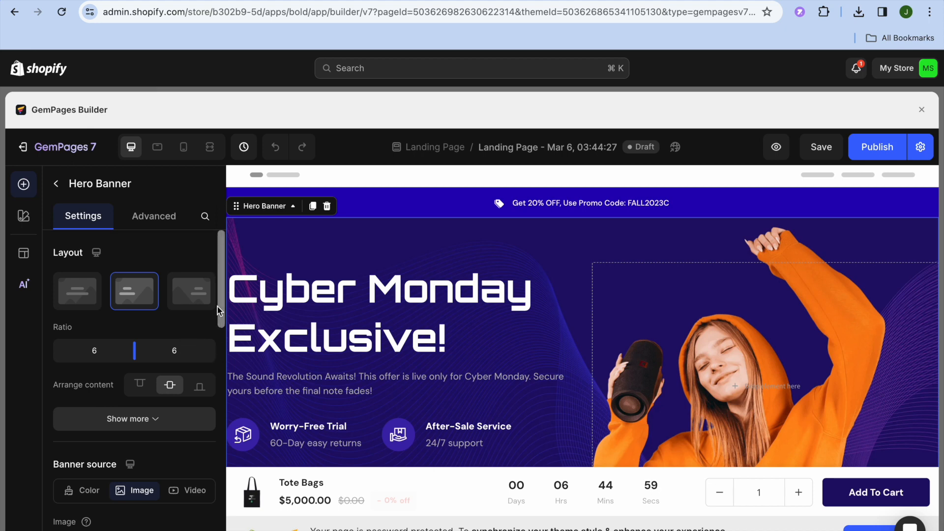
drag(219, 309, 210, 367)
mouse_move(139, 346)
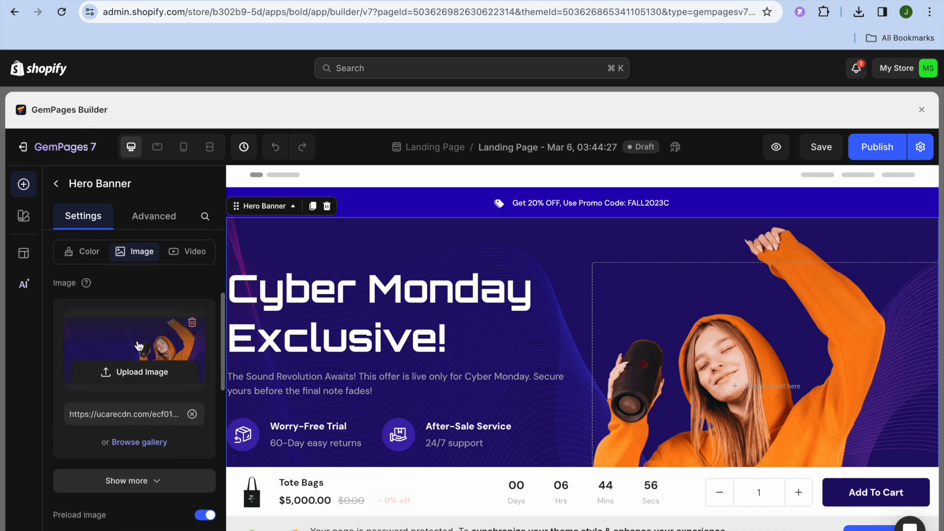
click(141, 374)
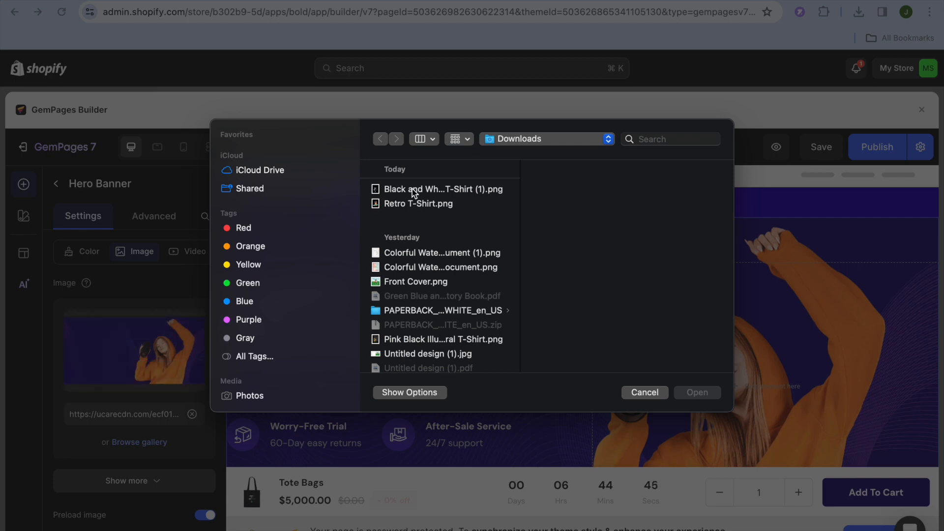
click(645, 392)
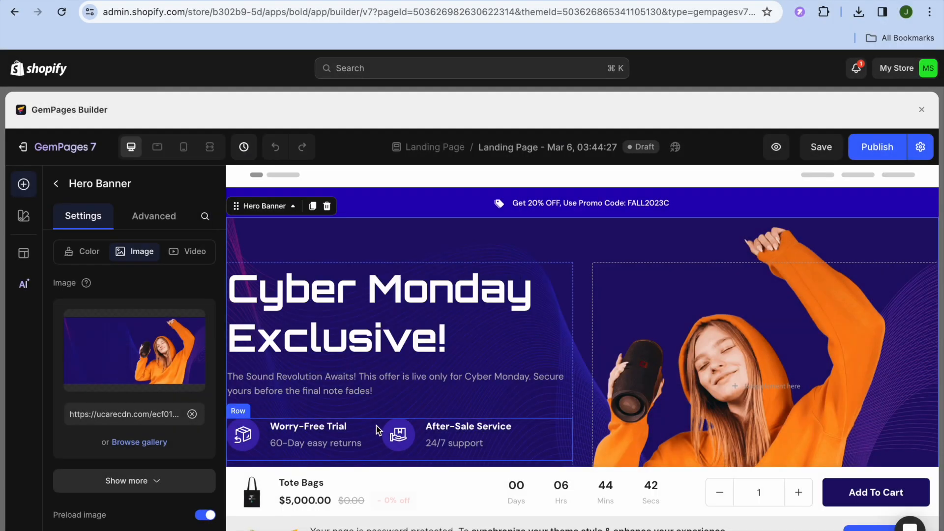
- Close the gallery unchanged, keeping the image background, and return to the Elements list
click(136, 444)
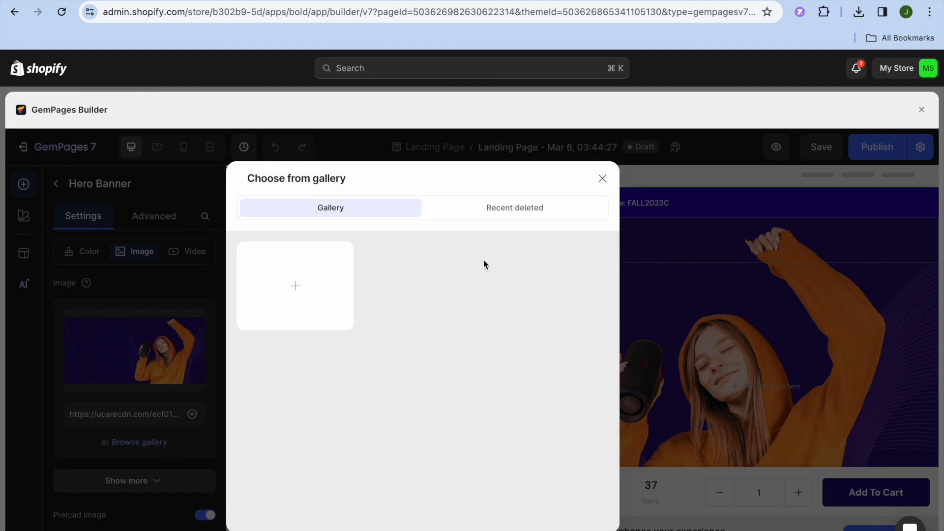
click(602, 178)
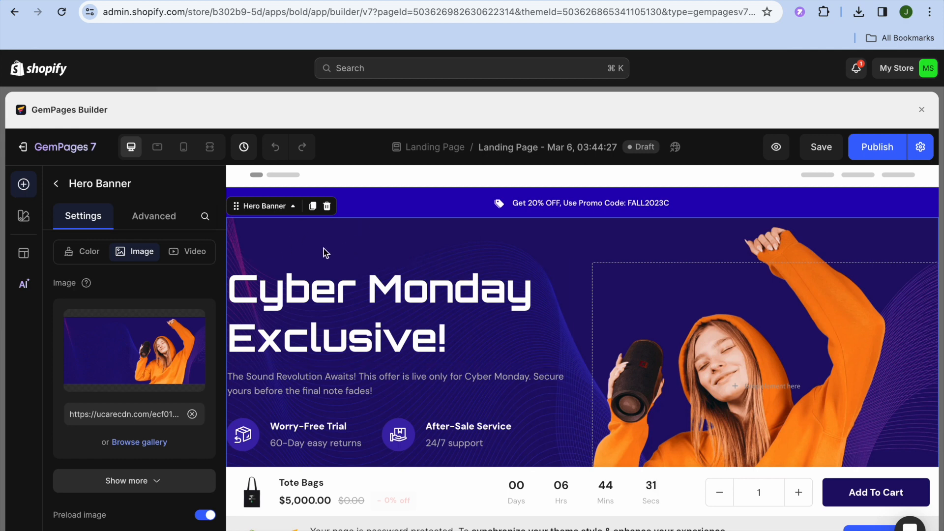
click(190, 258)
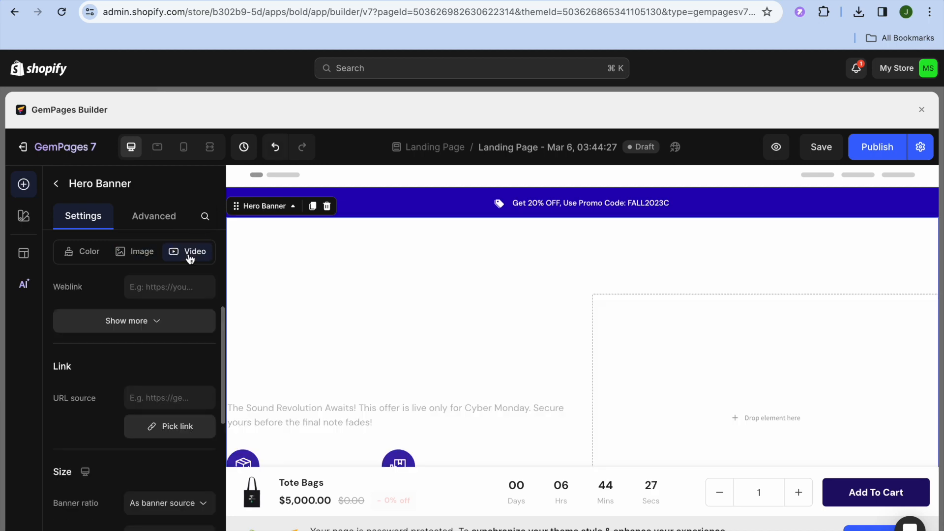
click(141, 255)
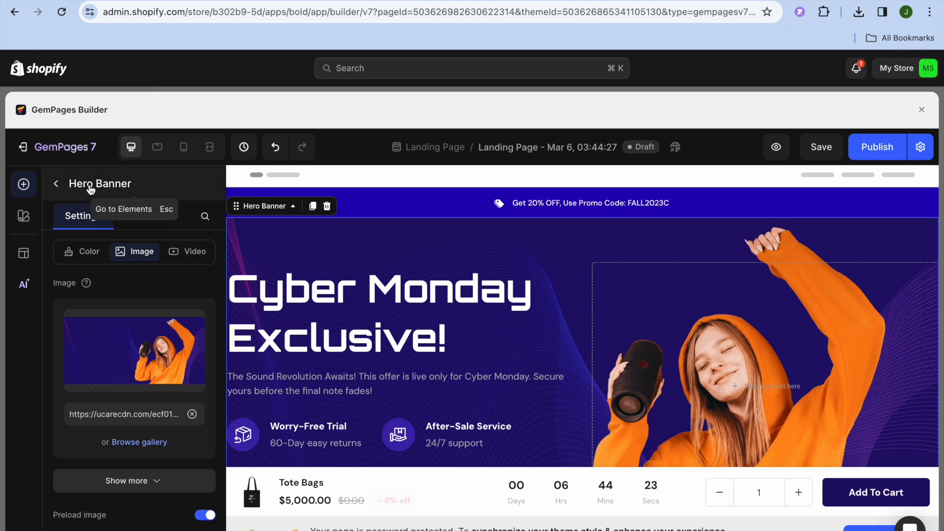
click(56, 185)
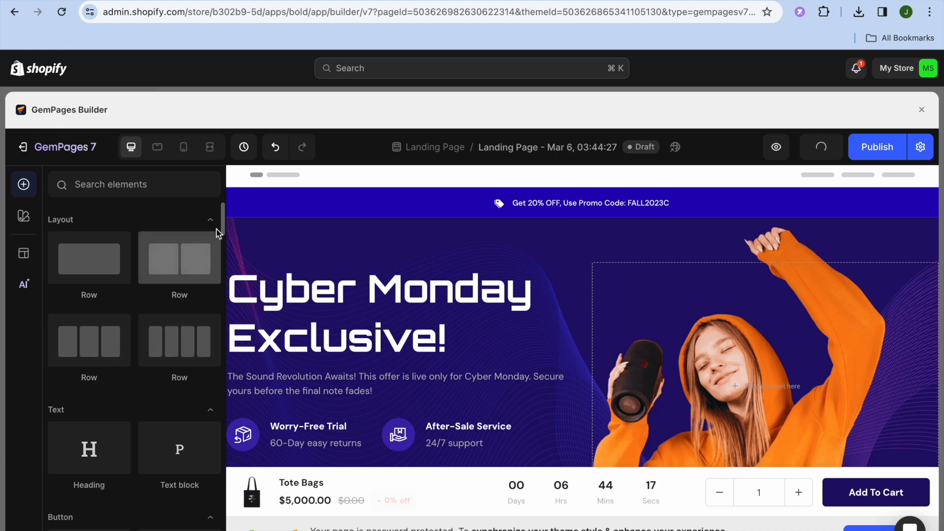
- Edit the promo bar text to read 'Get 10% OFF' instead of 20%
drag(222, 223, 223, 272)
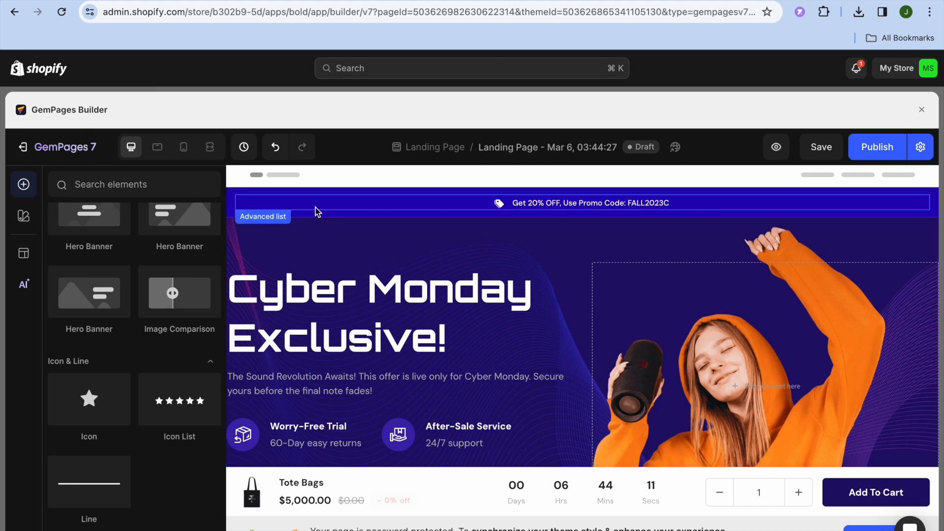
click(549, 210)
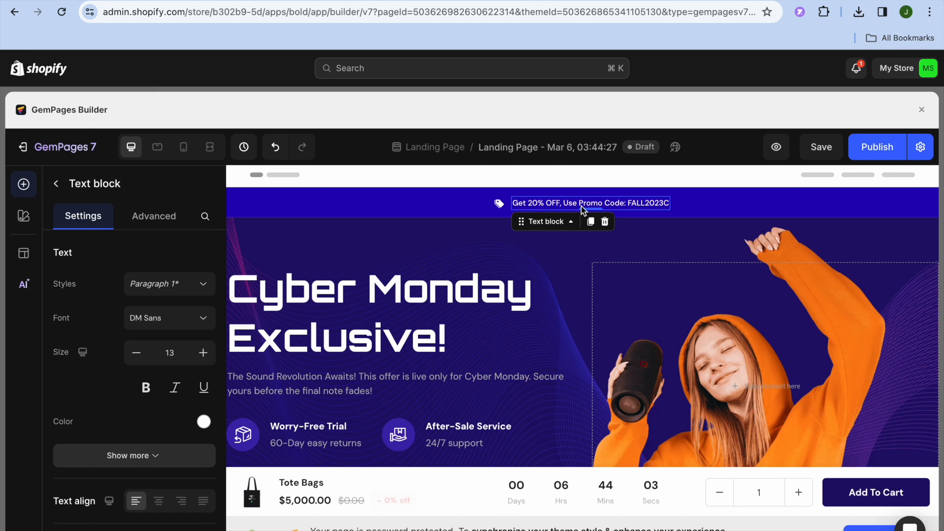
click(577, 206)
drag(578, 204, 530, 203)
click(542, 206)
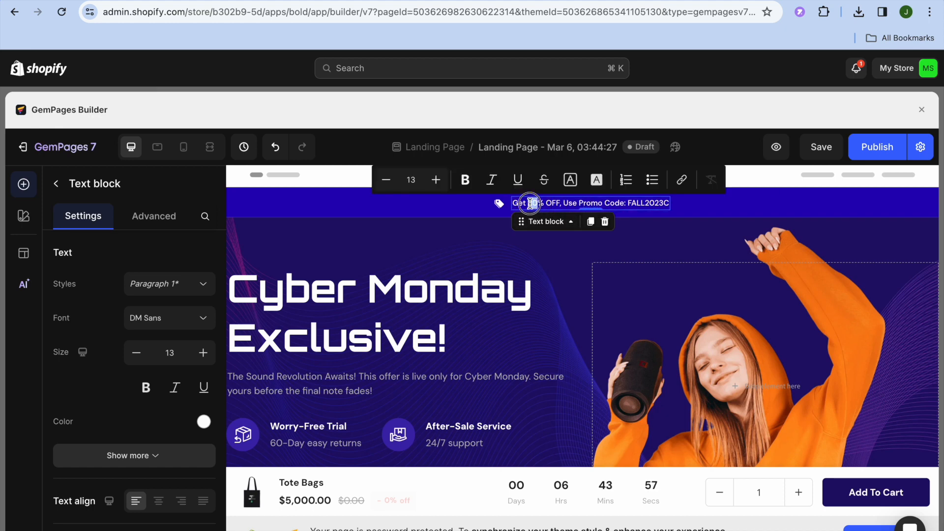
text(1)
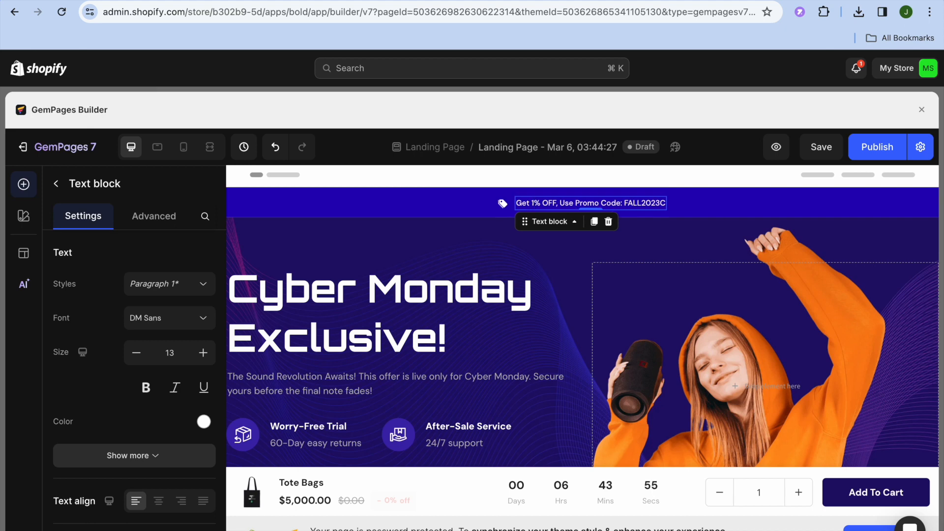
text(0)
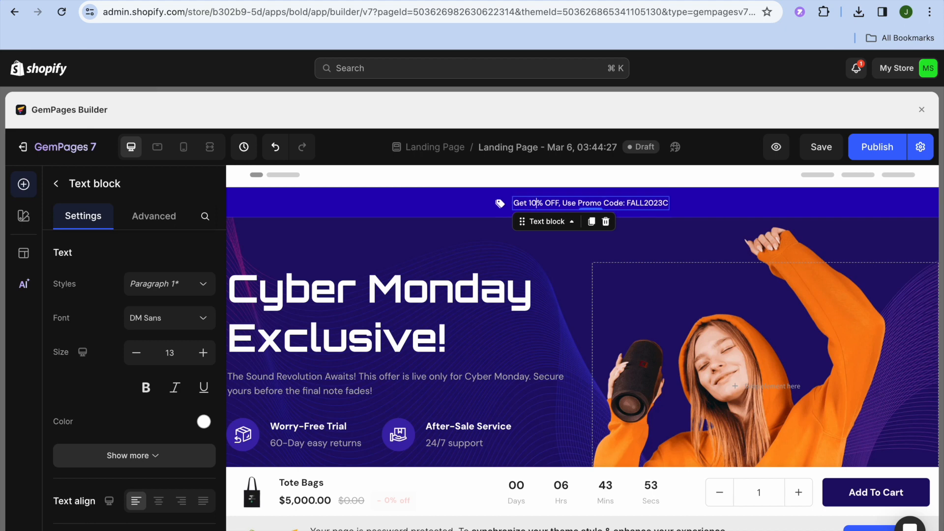
click(618, 251)
- Select the hero banner's Grab The Deal button to show its link and size settings
scroll(618, 251, down, 4)
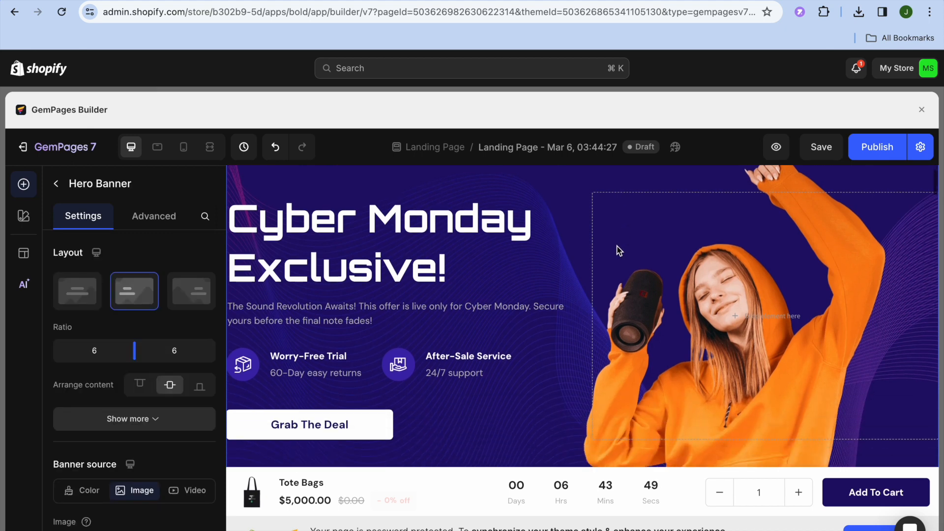
scroll(616, 249, down, 2)
scroll(618, 251, up, 4)
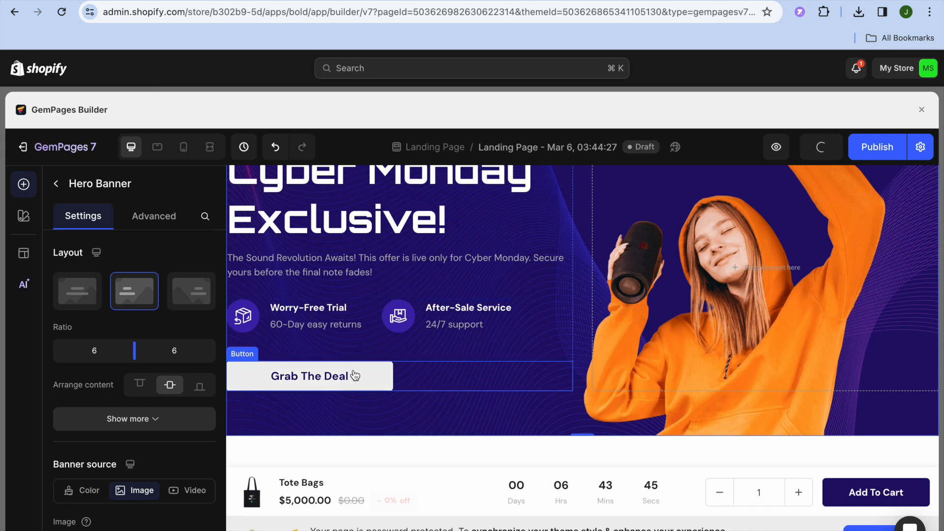
click(347, 380)
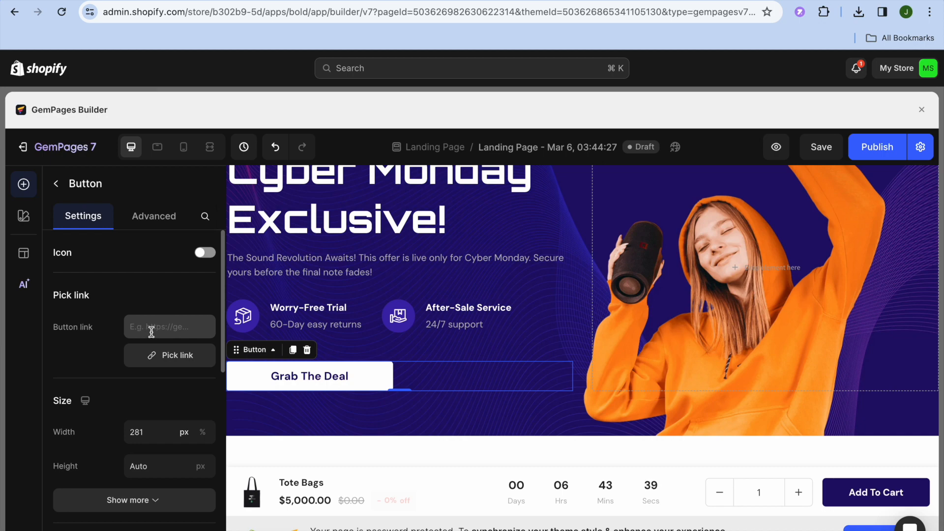
- Link the Grab The Deal button to the Tote Bags product and save
click(158, 359)
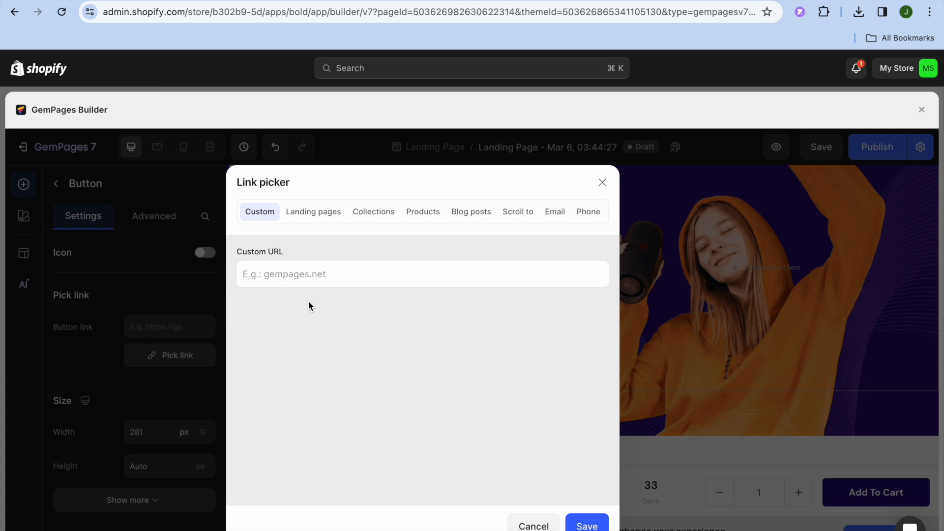
click(420, 214)
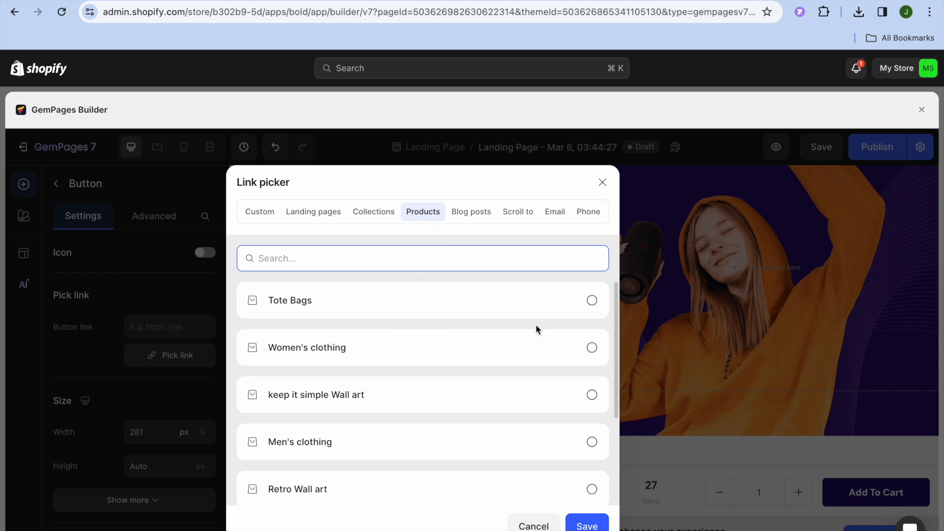
click(593, 304)
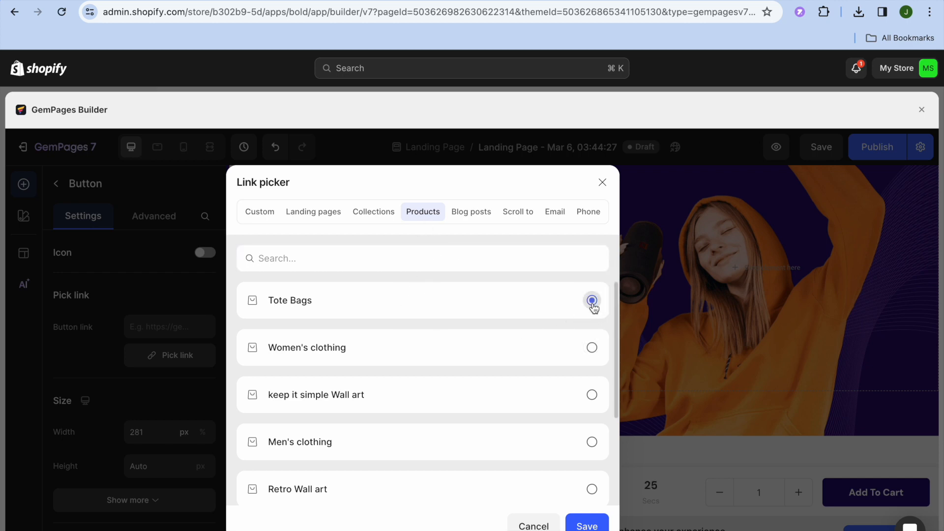
click(588, 526)
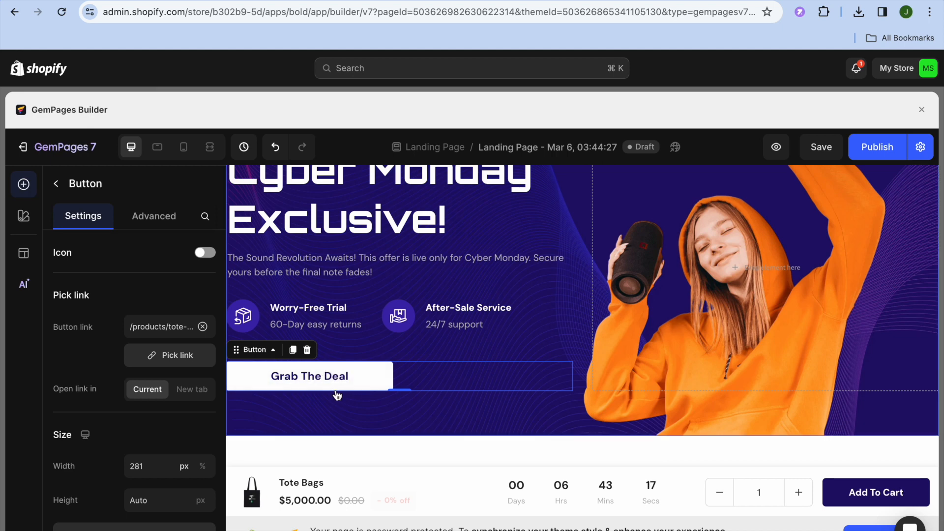
- Replace the hero button label 'Grab The Deal' with 'BUY NOW' and return to Elements
double_click(338, 376)
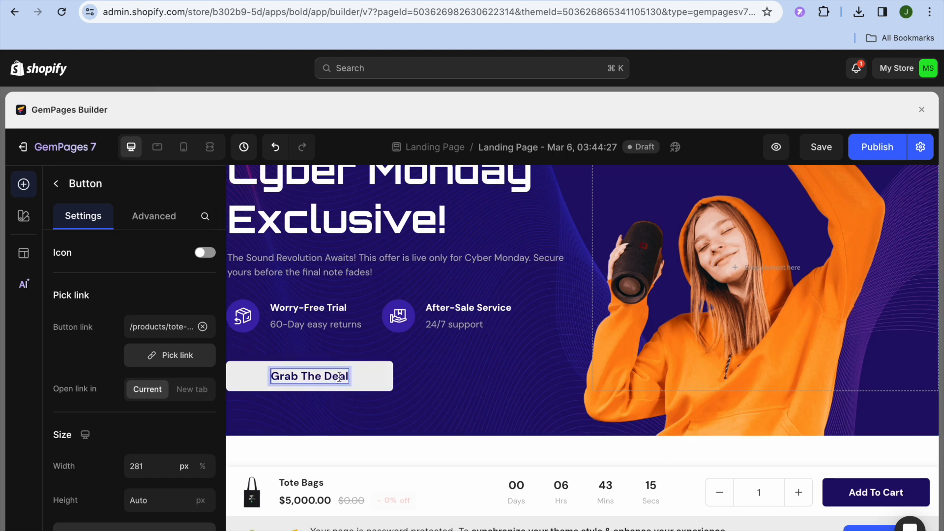
click(347, 378)
drag(347, 378, 271, 373)
click(270, 374)
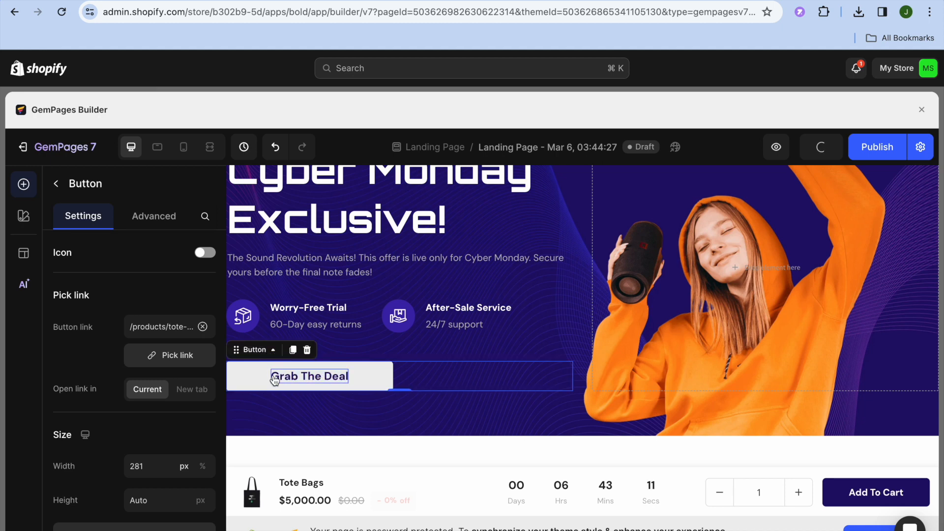
double_click(271, 377)
drag(272, 376, 362, 378)
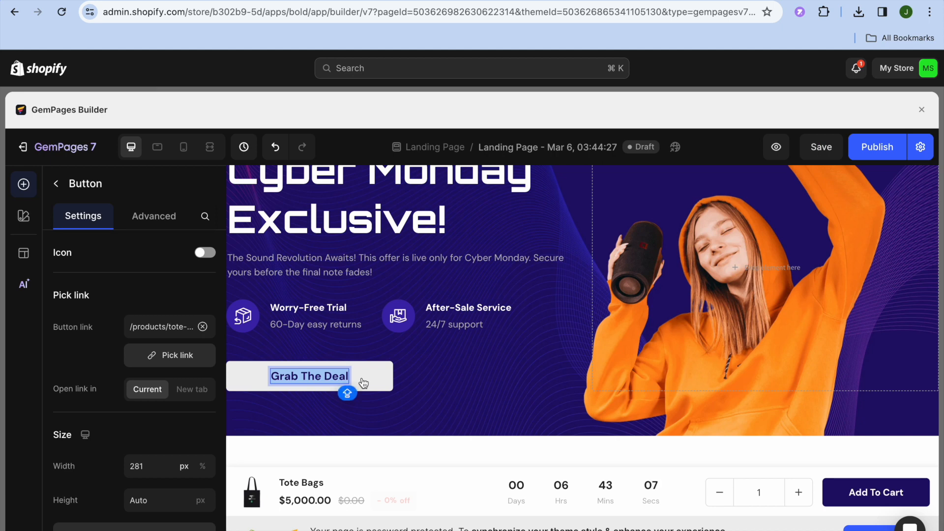
text(BU)
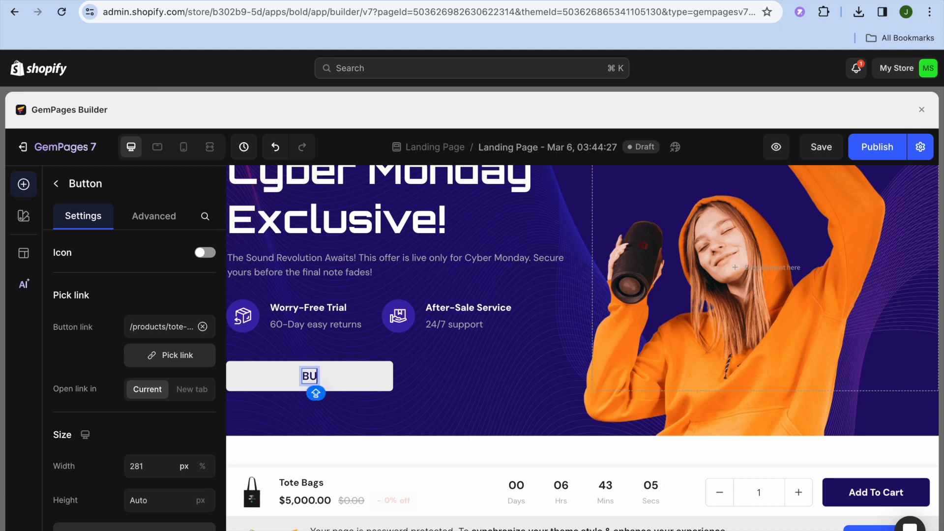
text(Y NOW)
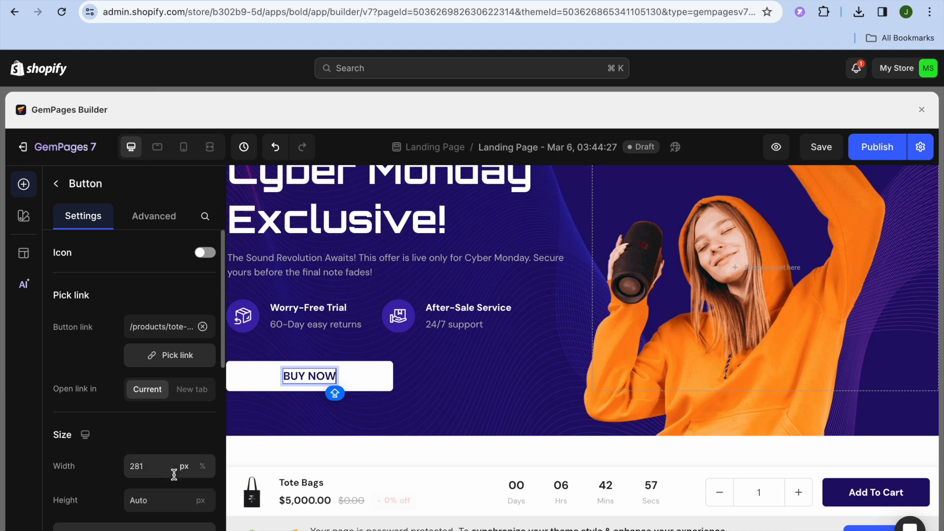
click(56, 183)
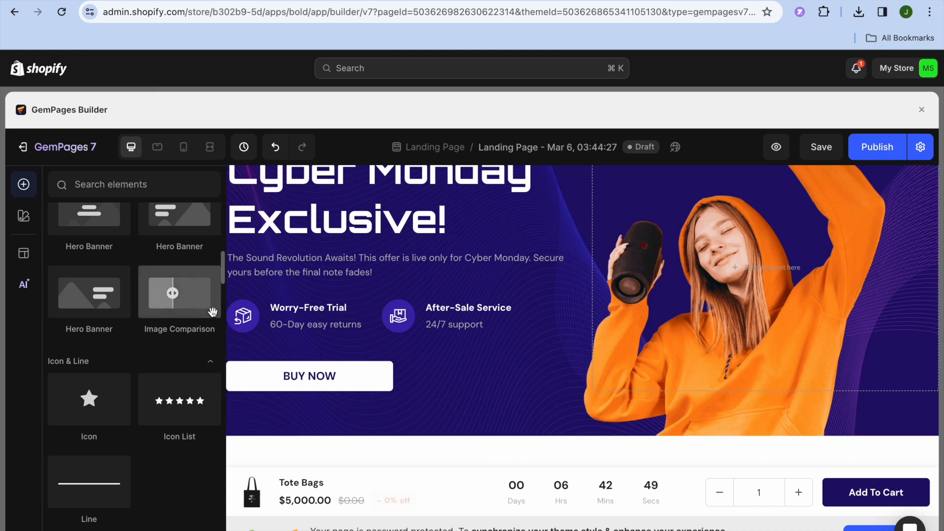
- Open the settings of Section 4 below the hero (one column, ratio 12) and scroll to the speaker section
click(223, 268)
drag(223, 268, 220, 247)
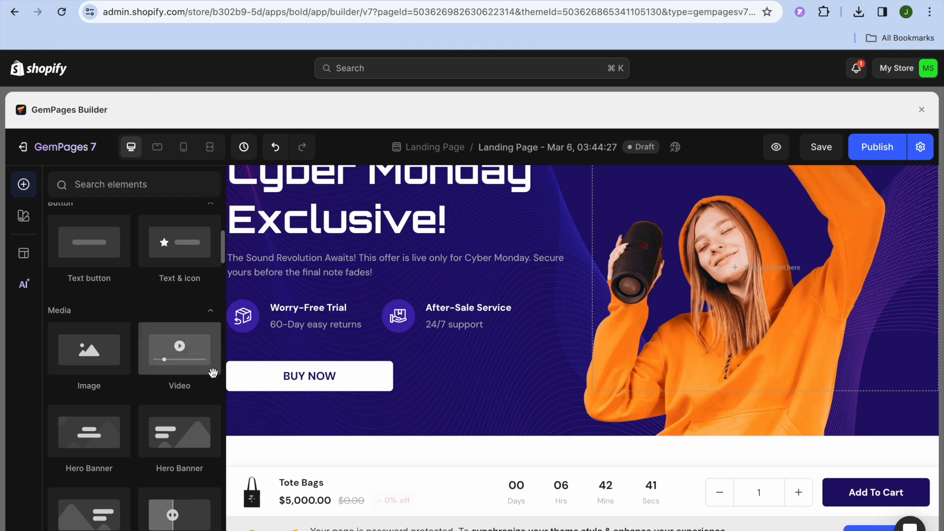
click(349, 460)
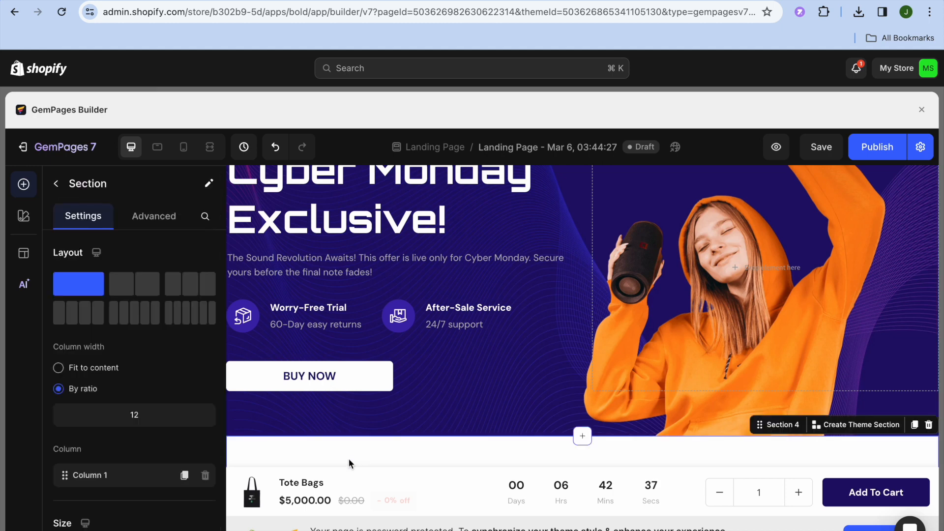
scroll(349, 460, down, 3)
scroll(349, 459, down, 6)
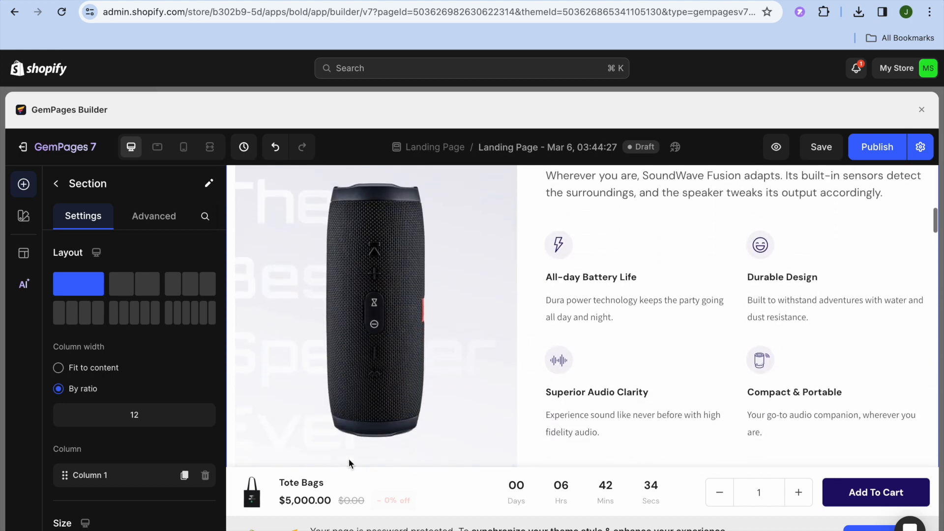
- Select the speaker photo beside the SoundWave Fusion features to show its Image settings (original proportion, 100% width)
click(413, 377)
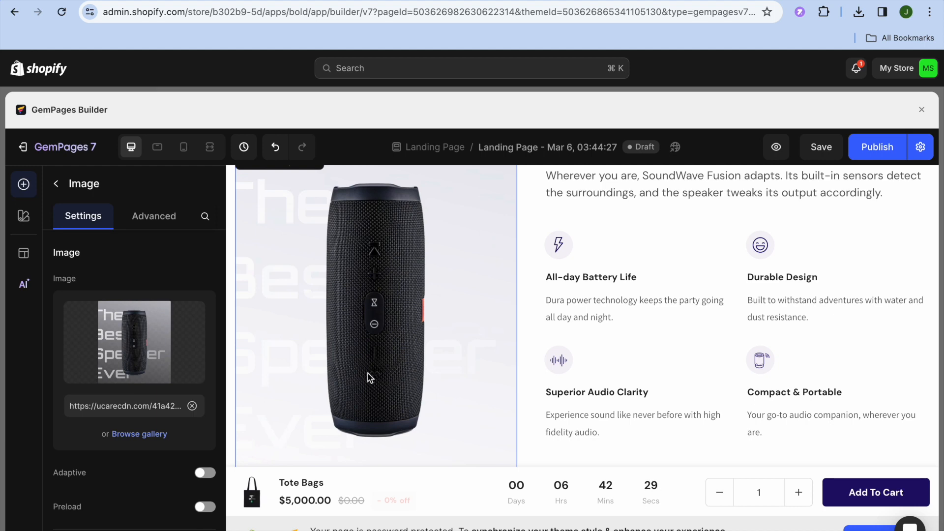
mouse_move(153, 376)
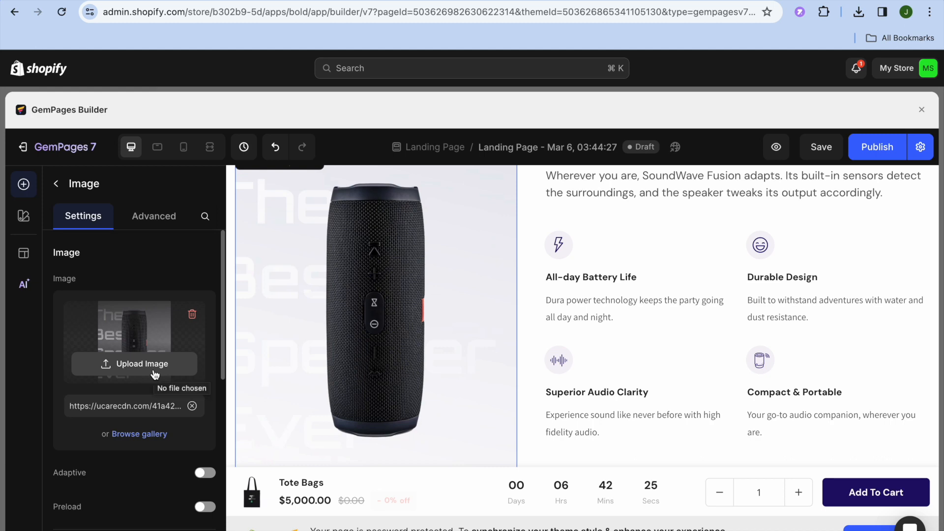
drag(221, 358, 209, 466)
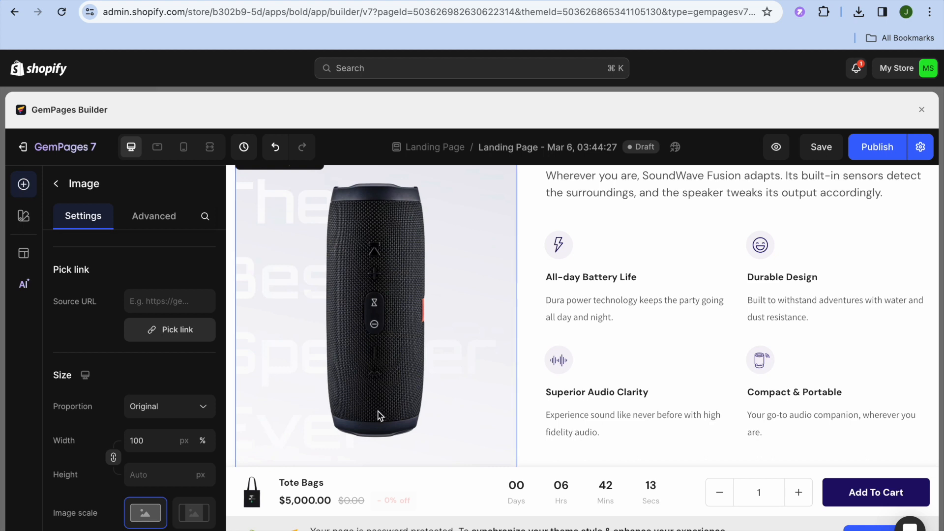
scroll(378, 412, down, 8)
scroll(380, 416, down, 2)
scroll(379, 415, up, 5)
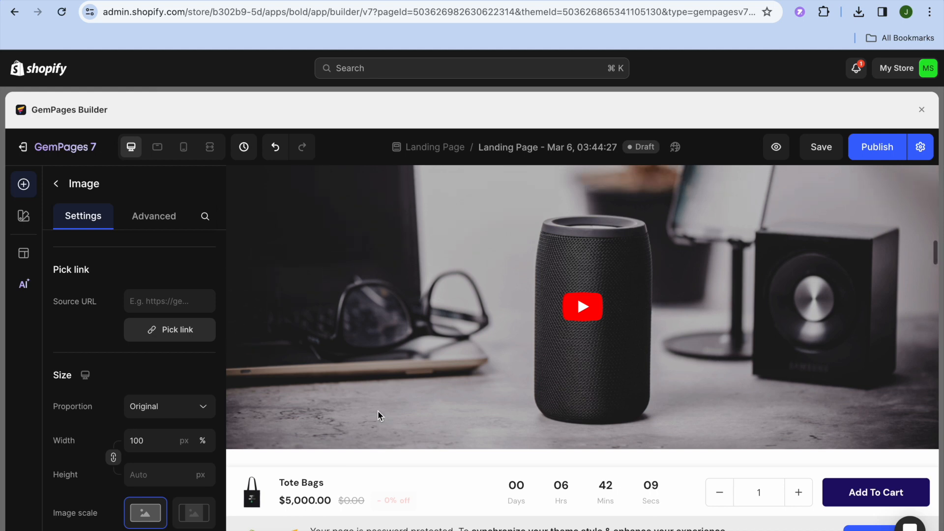
scroll(381, 415, up, 6)
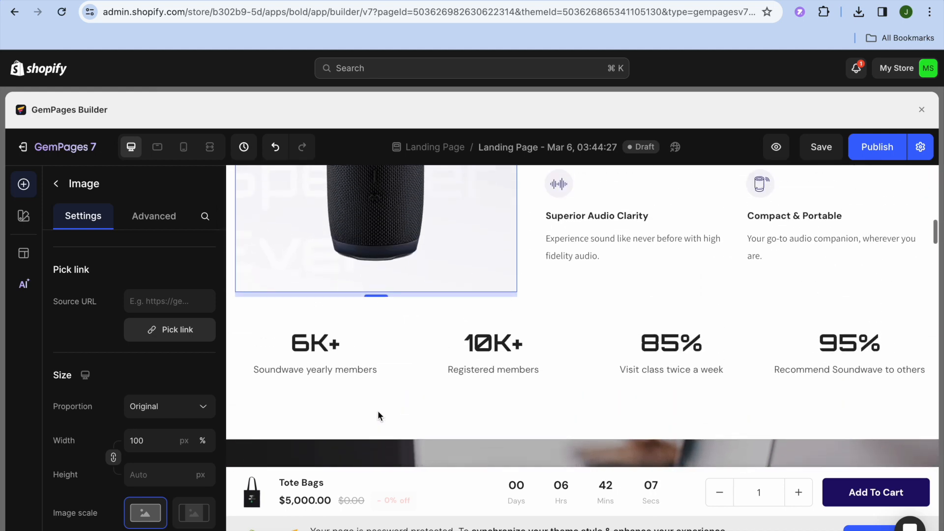
scroll(380, 415, up, 2)
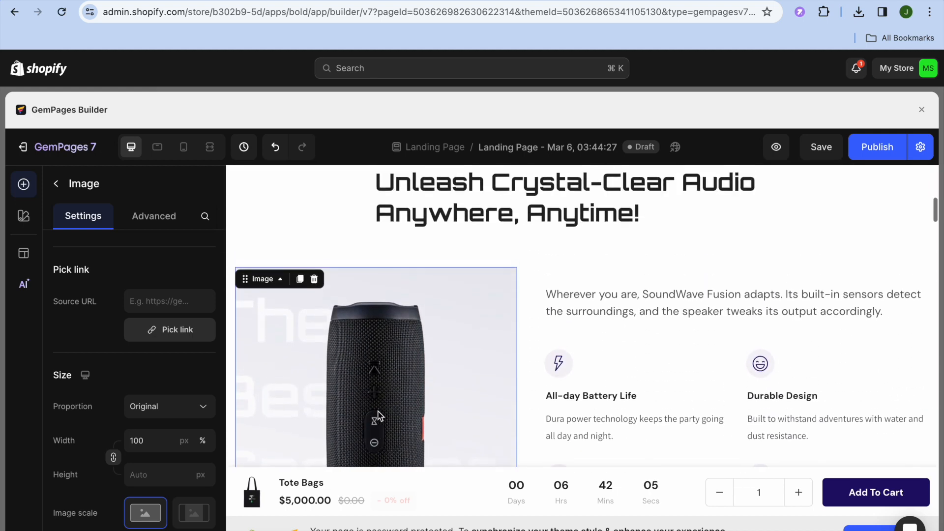
scroll(379, 415, down, 2)
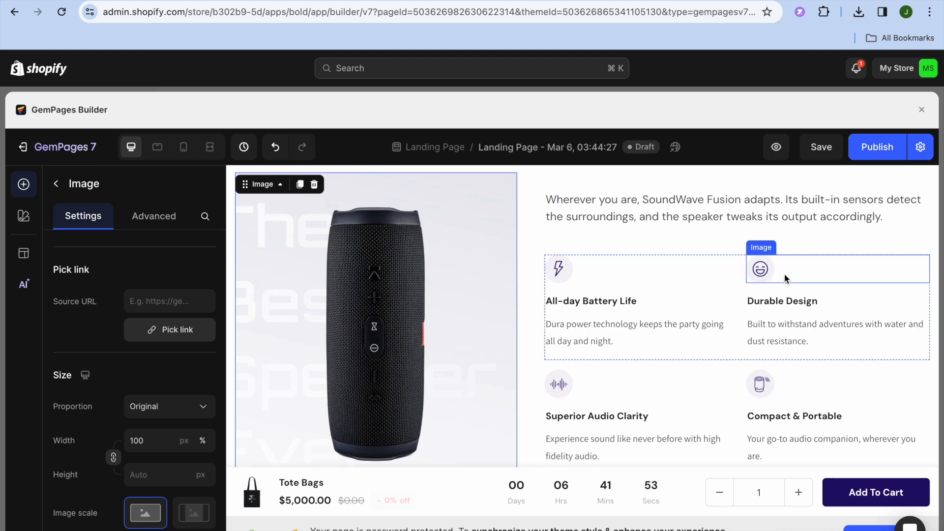
- Publish the page and, once 'Publish successfully' appears, view the live page
click(872, 158)
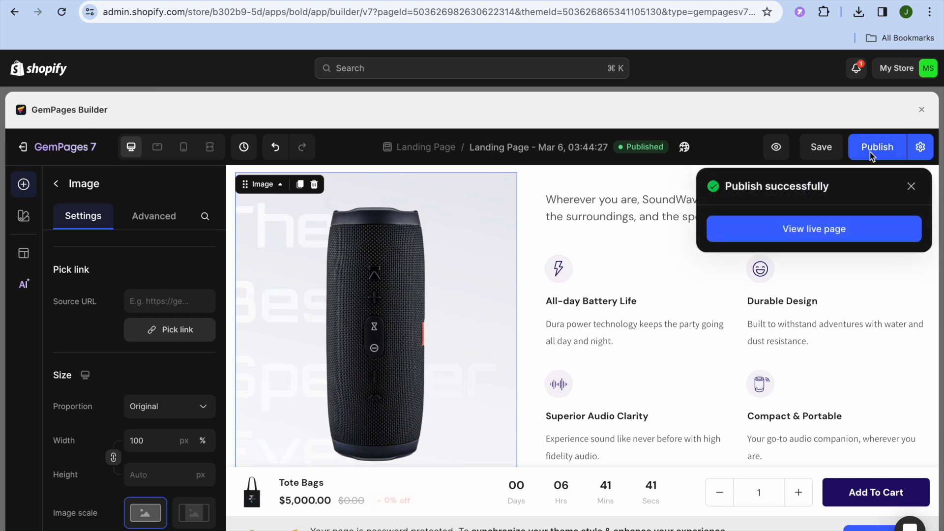
click(834, 235)
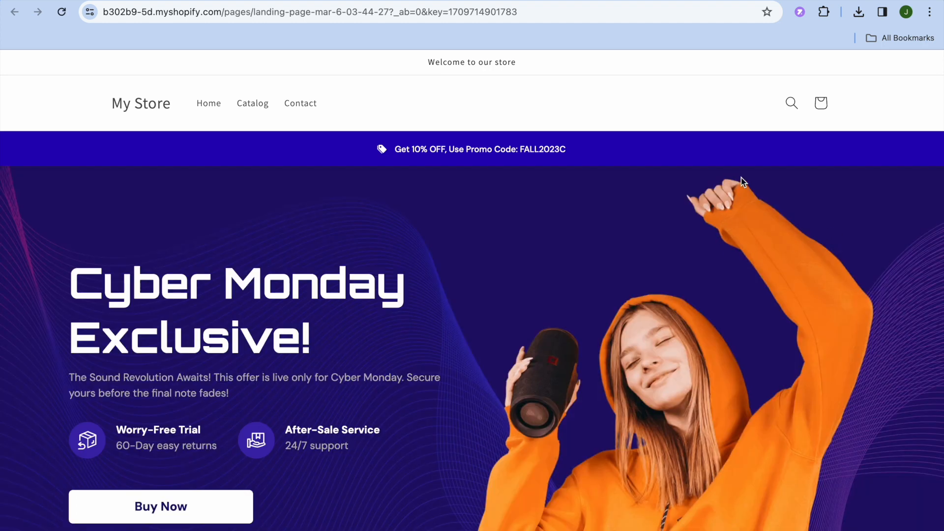
- Scroll the live page down to the Tote Bags product, then return to the GemPages Builder tab
scroll(741, 181, down, 6)
scroll(742, 182, down, 14)
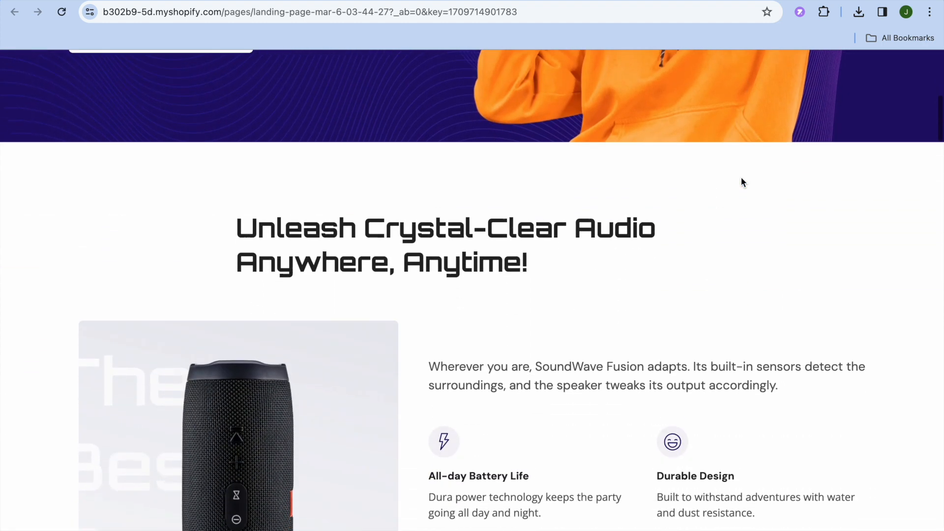
scroll(741, 181, down, 13)
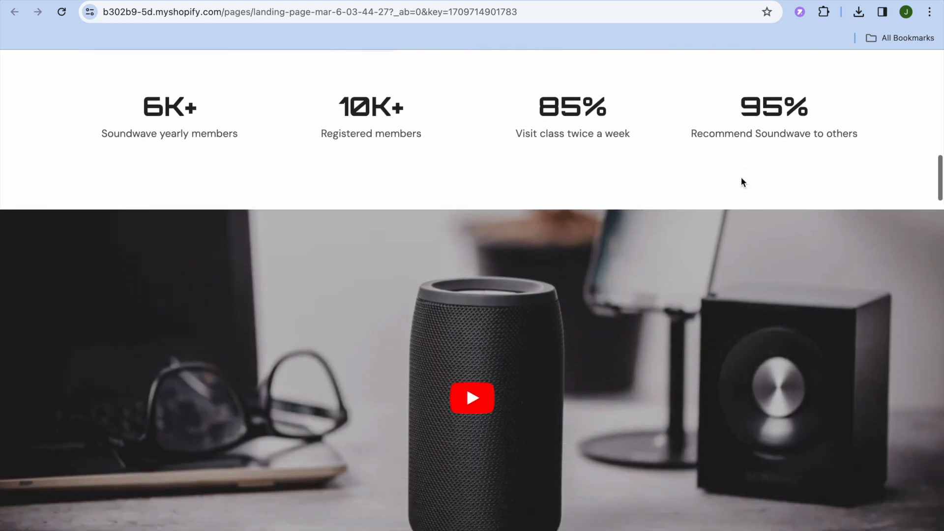
scroll(812, 249, down, 7)
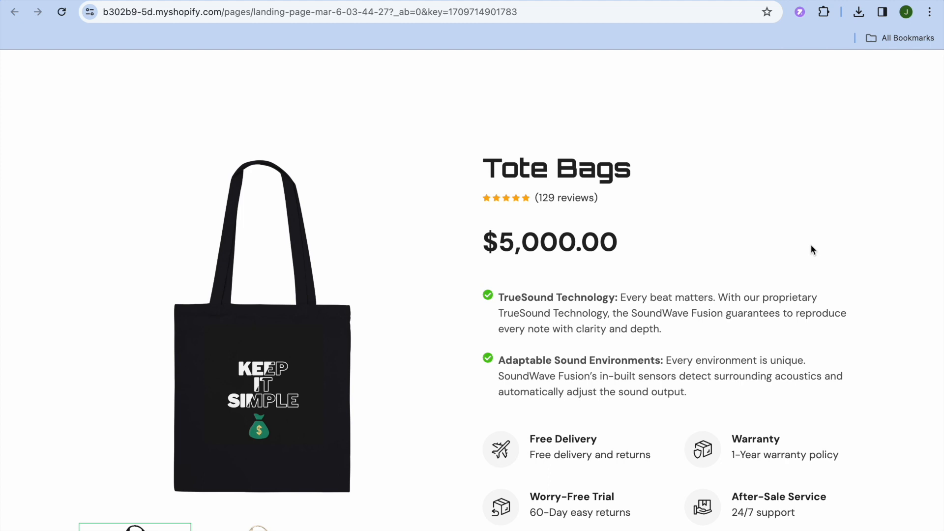
click(743, 0)
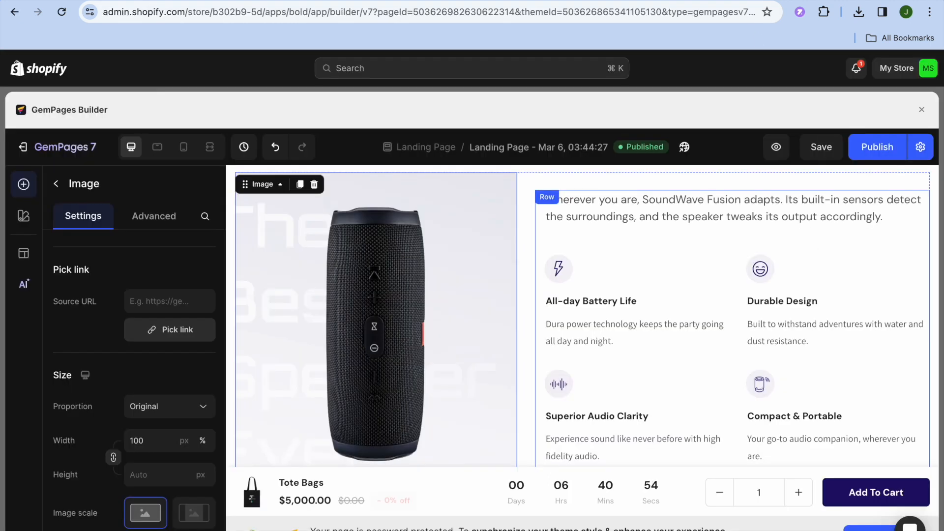
- Exit the full-screen builder and go to Online Store > Pages in Shopify Admin
click(922, 110)
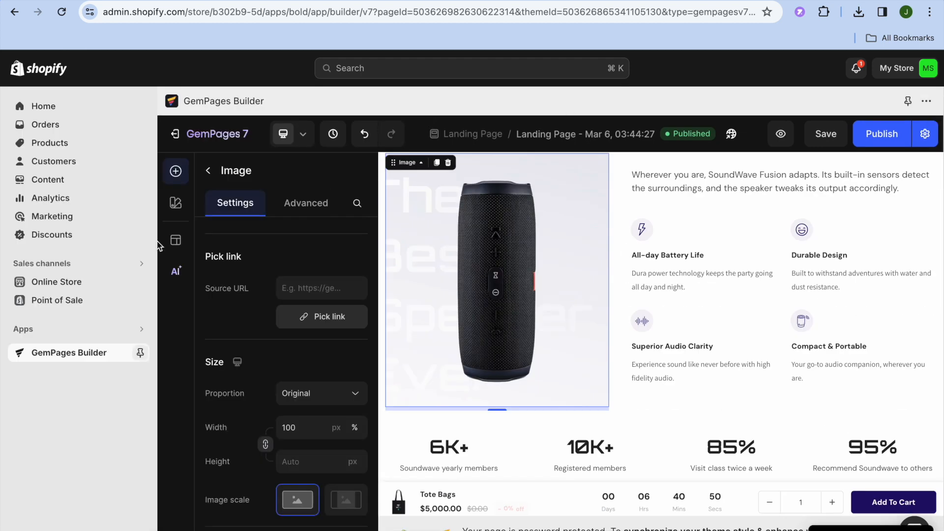
click(70, 285)
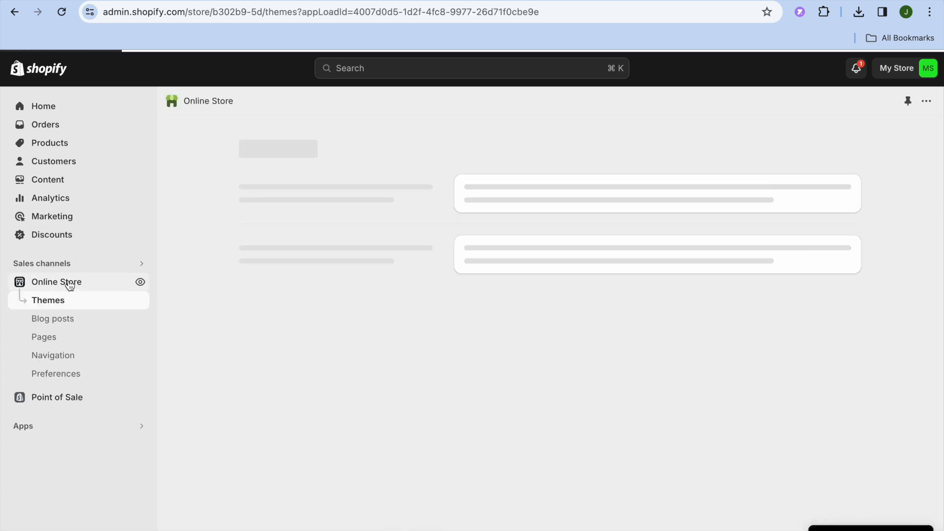
click(54, 339)
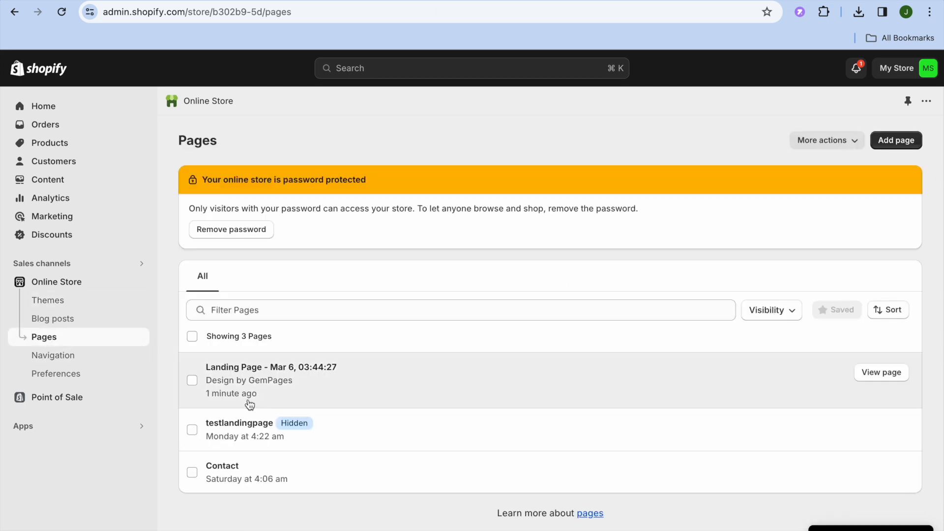
- Select and deselect the Landing Page row, then view that page on the storefront
click(192, 381)
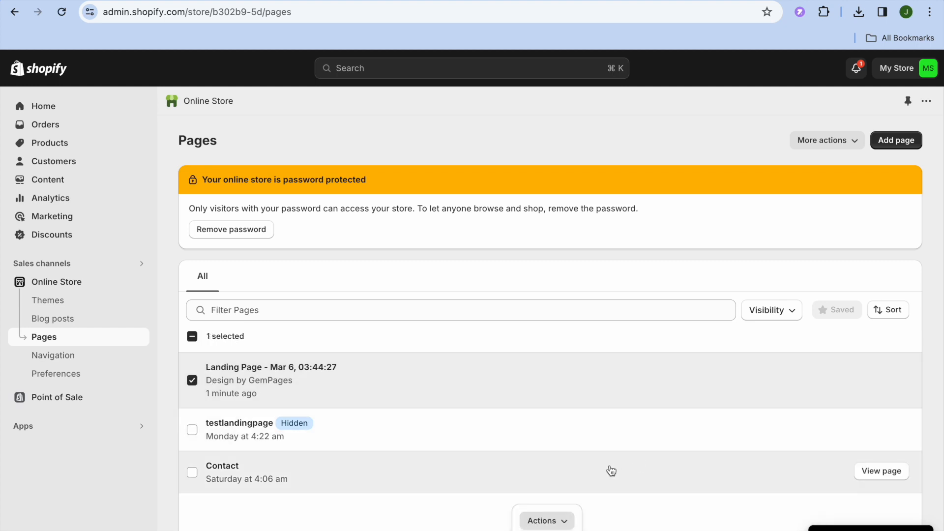
click(566, 522)
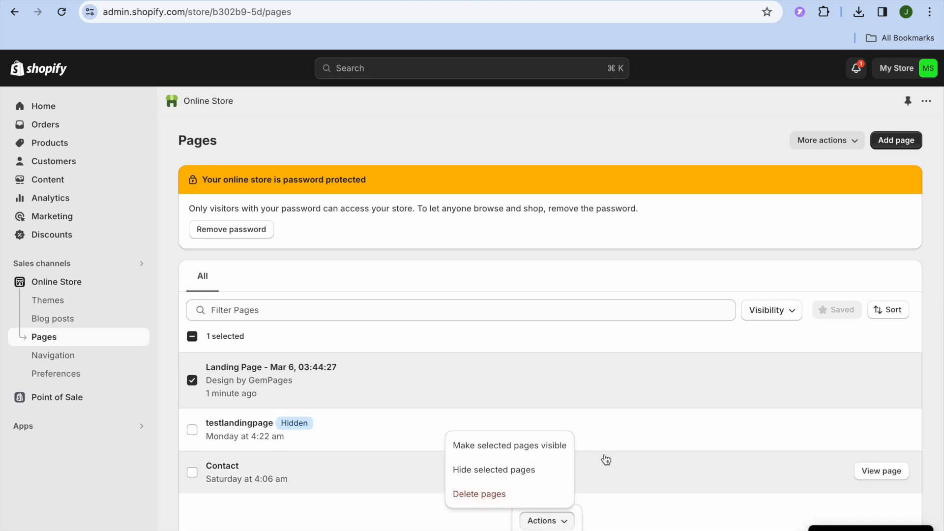
click(199, 389)
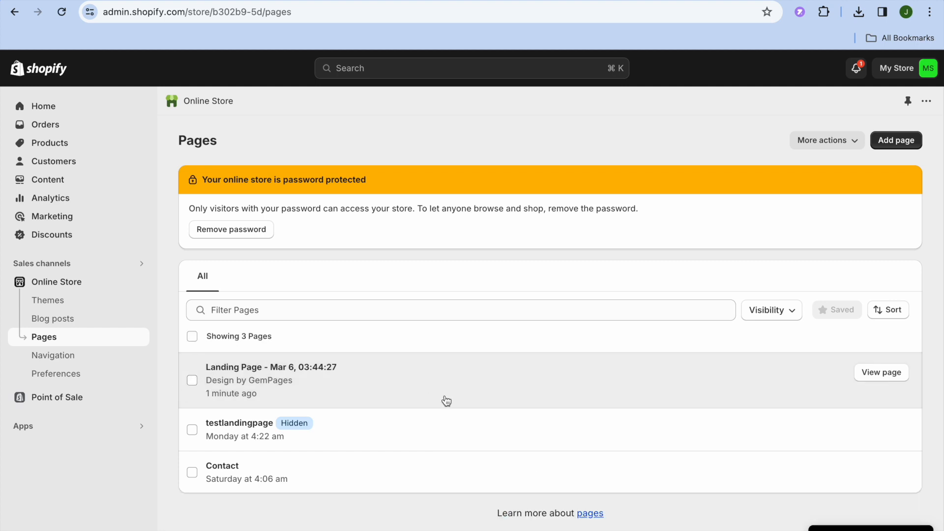
click(881, 372)
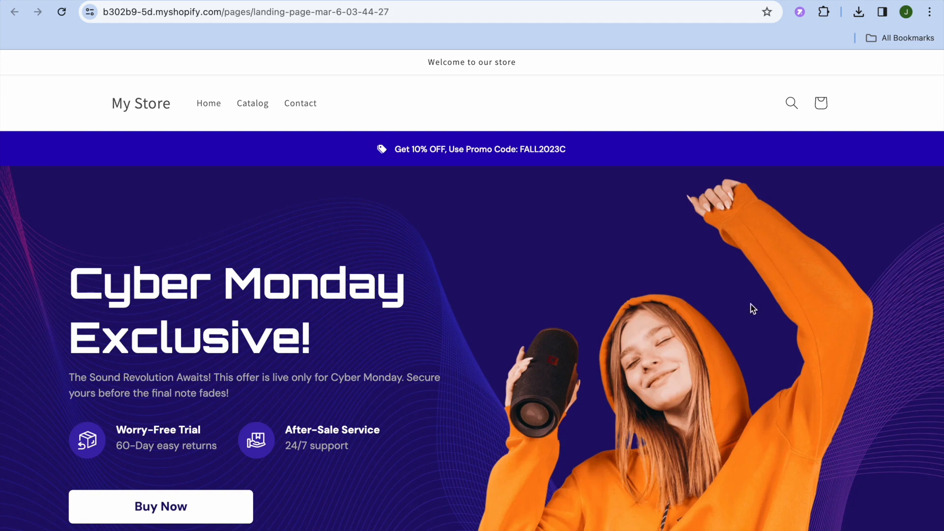
- Scroll the live landing page down to the SoundWave Fusion features and 6K+ members stats, then back up
scroll(727, 284, down, 7)
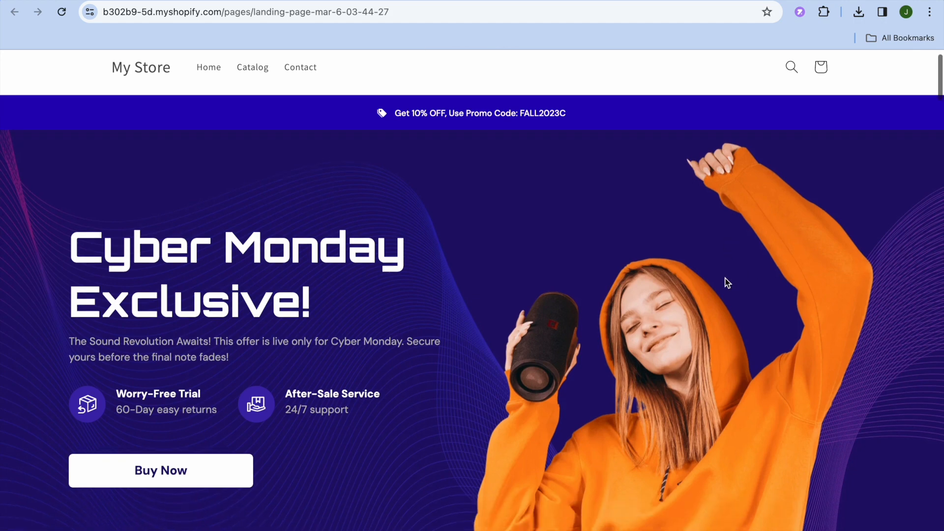
scroll(726, 279, down, 9)
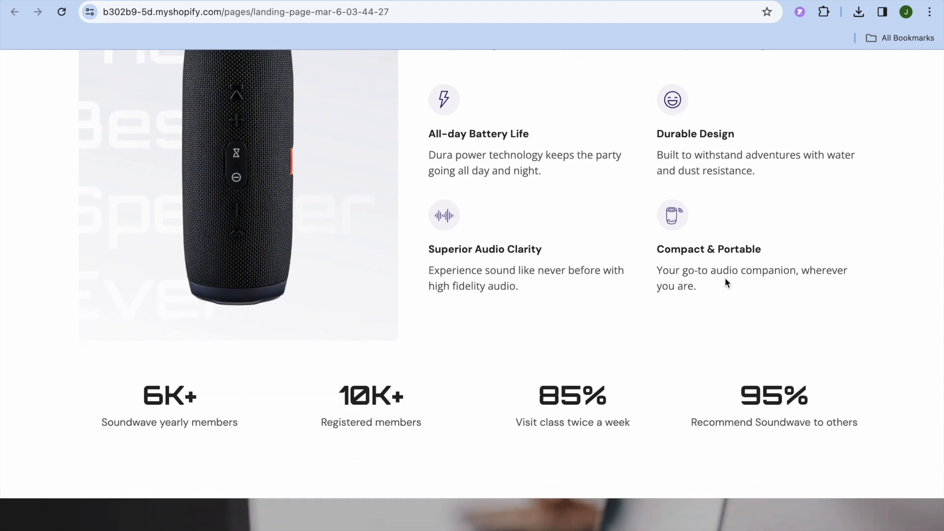
scroll(725, 282, up, 2)
scroll(725, 277, up, 6)
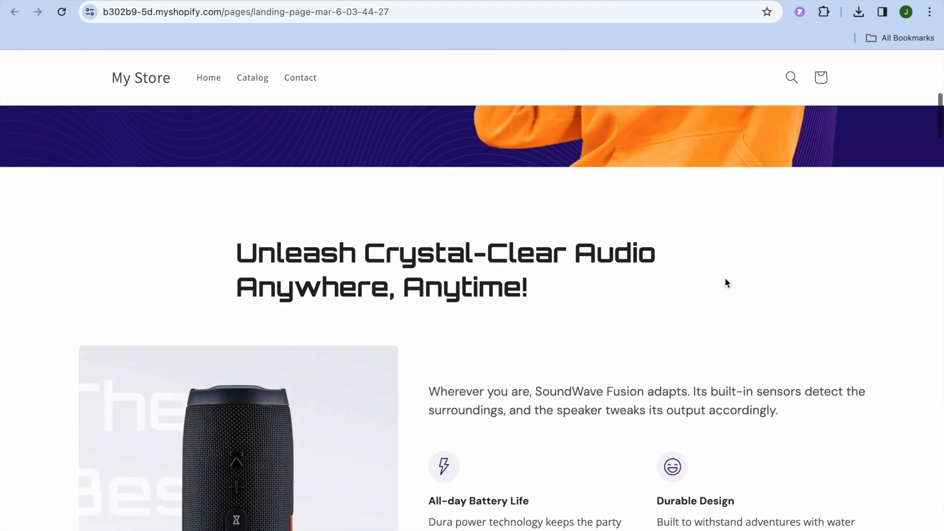
- Go to the store home page via the My Store logo in the header
click(166, 85)
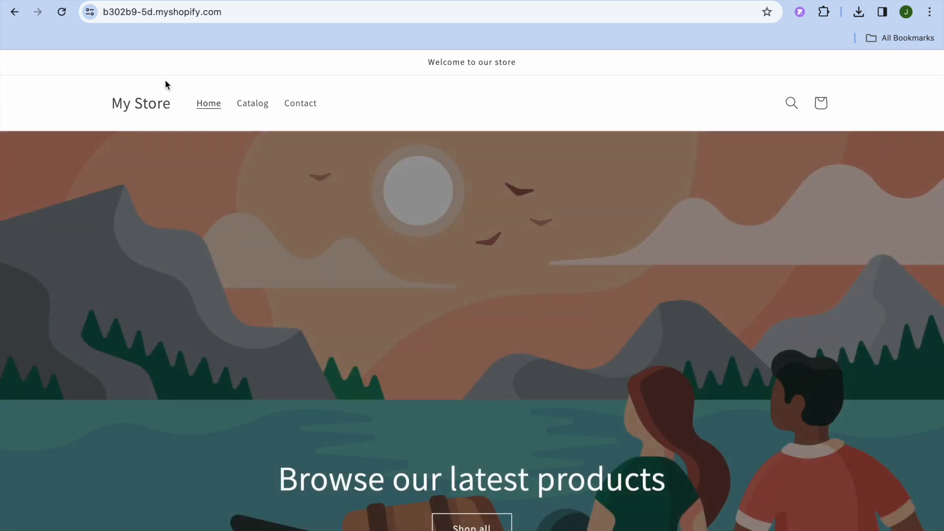